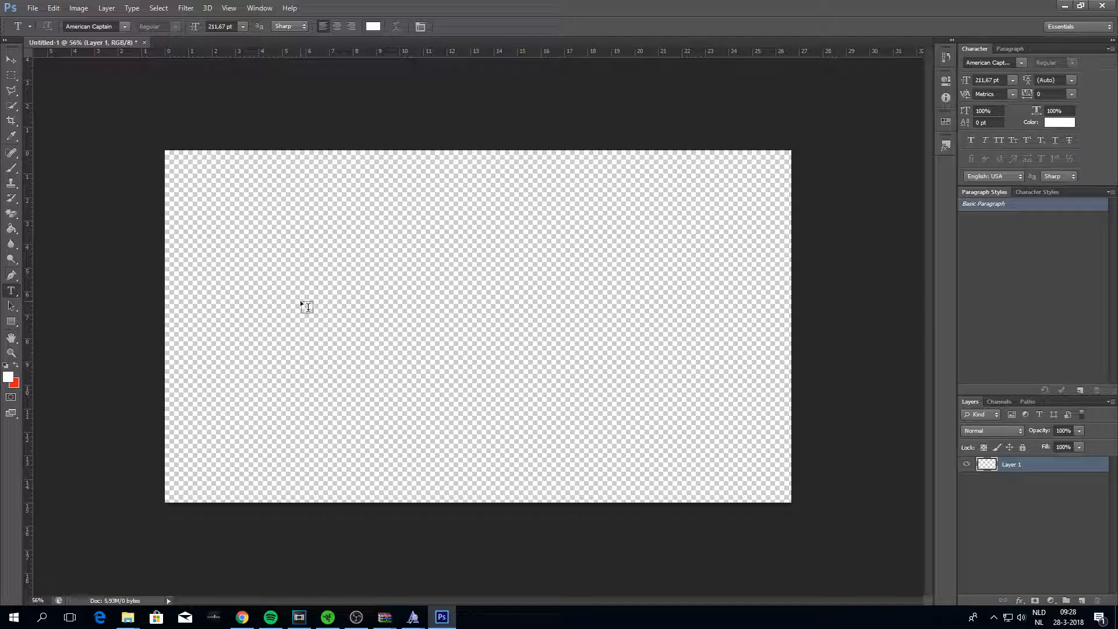
# Add the word FANCY in white American Captain across the upper canvas and shift it slightly down and to the left.
pyautogui.click(304, 310)
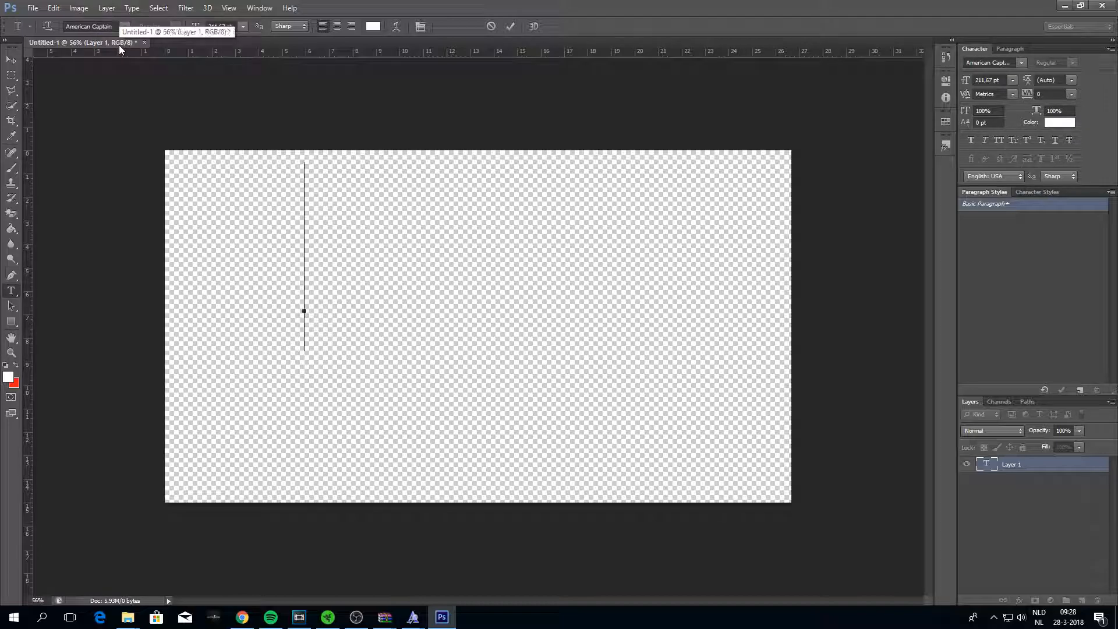
pyautogui.write('FANCY')
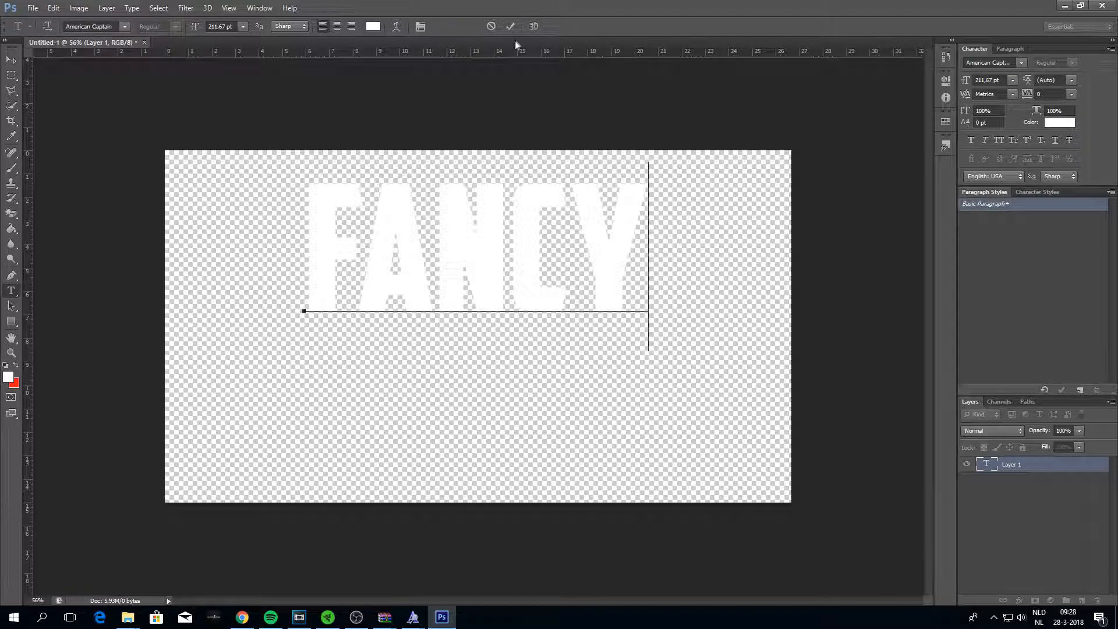
pyautogui.click(511, 25)
pyautogui.hotkey('ctrl', 't')
pyautogui.moveTo(540, 240); pyautogui.dragTo(536, 246)
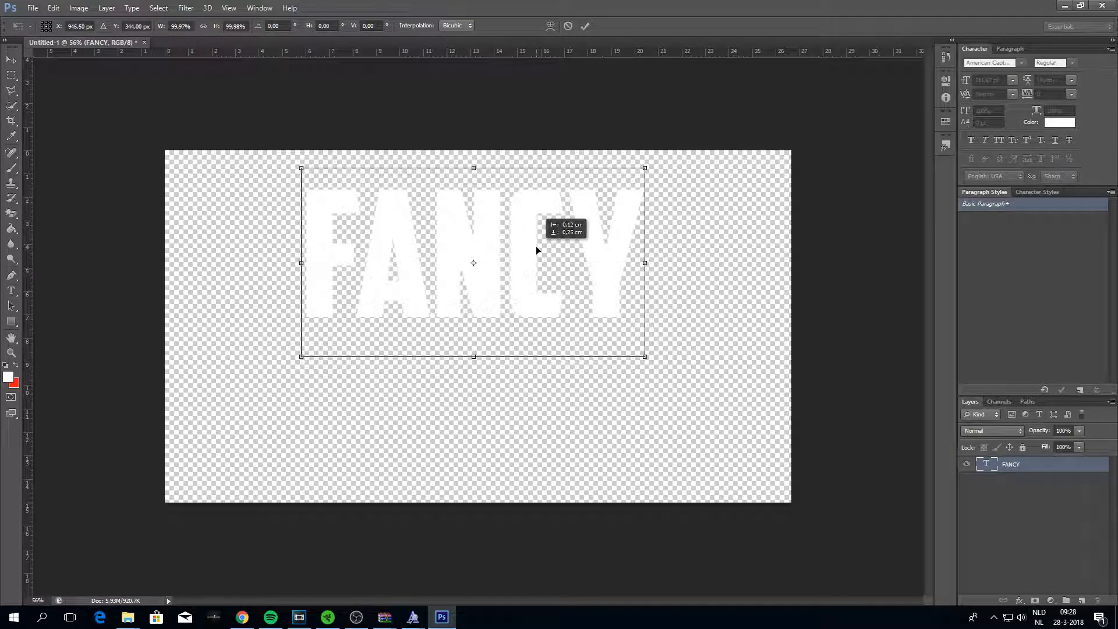
pyautogui.click(584, 25)
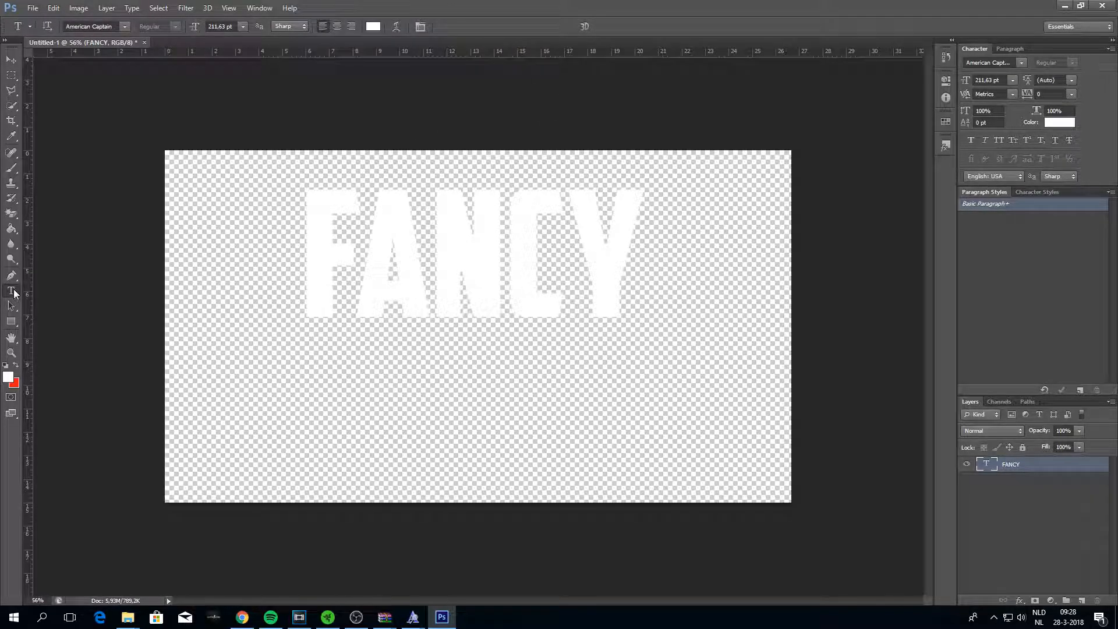
# Add a separate text layer reading TEXT in the Questrian font below the word FANCY.
pyautogui.click(311, 431)
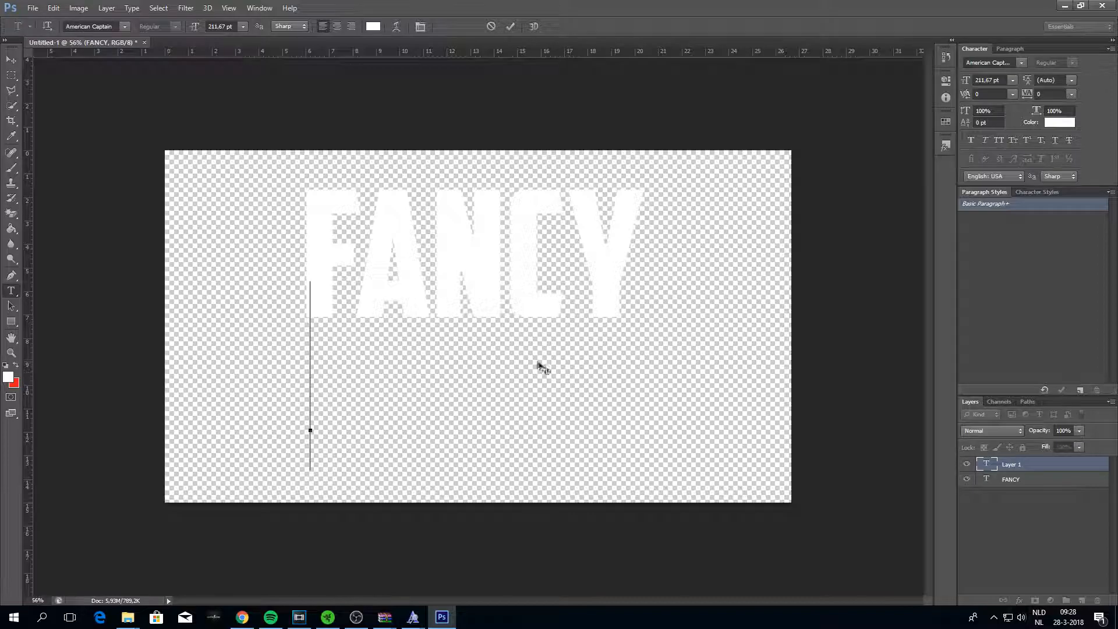
pyautogui.click(112, 27)
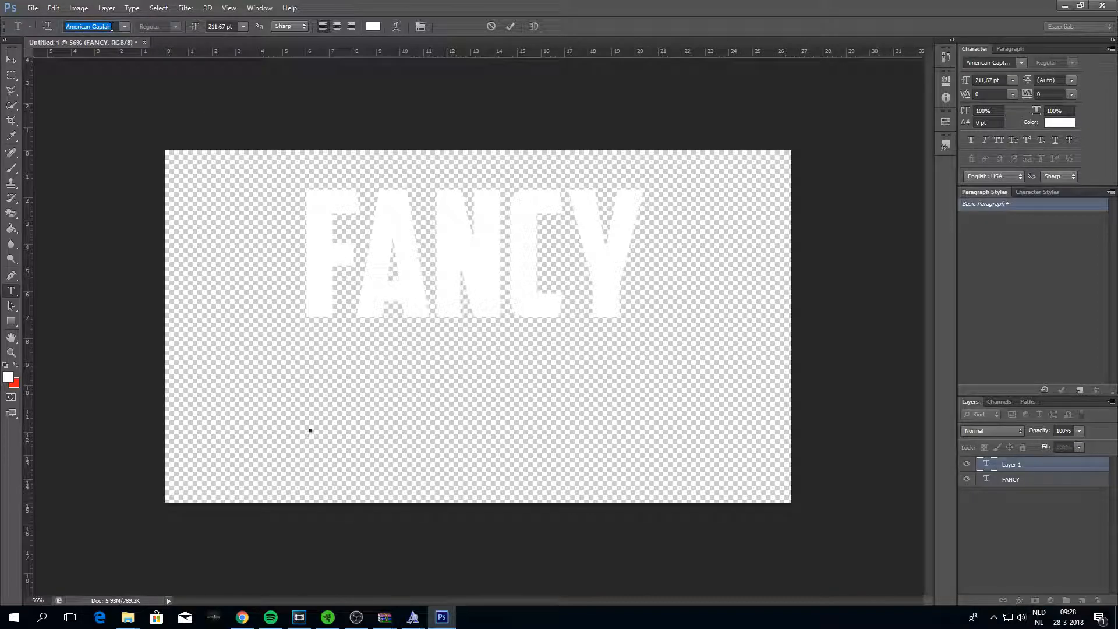
pyautogui.write('Questrian')
pyautogui.press('Return')
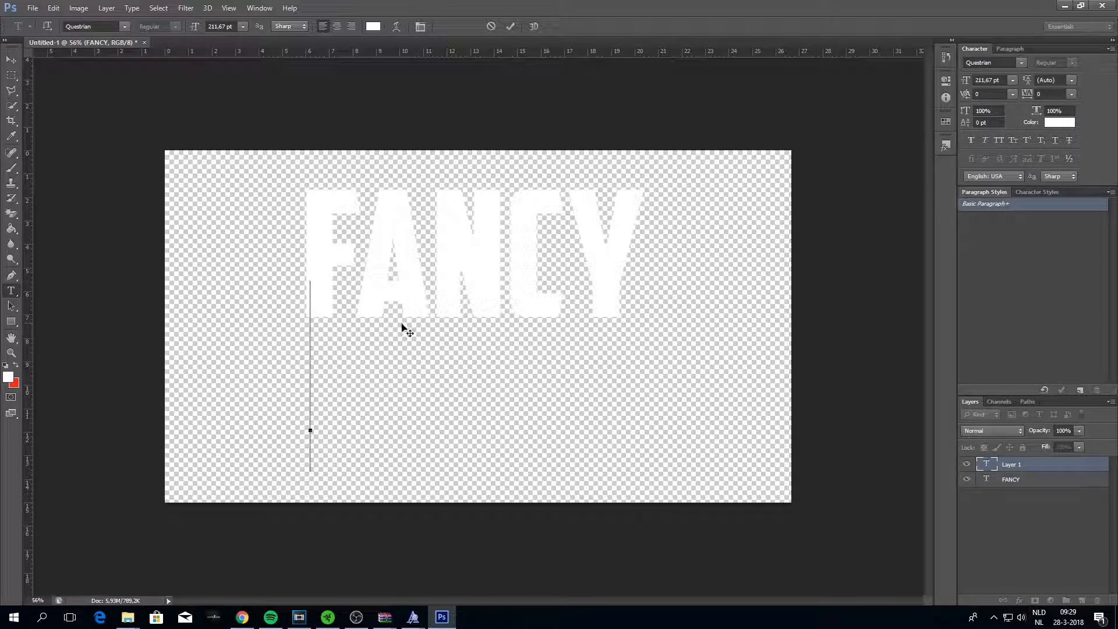
pyautogui.write('TEXT')
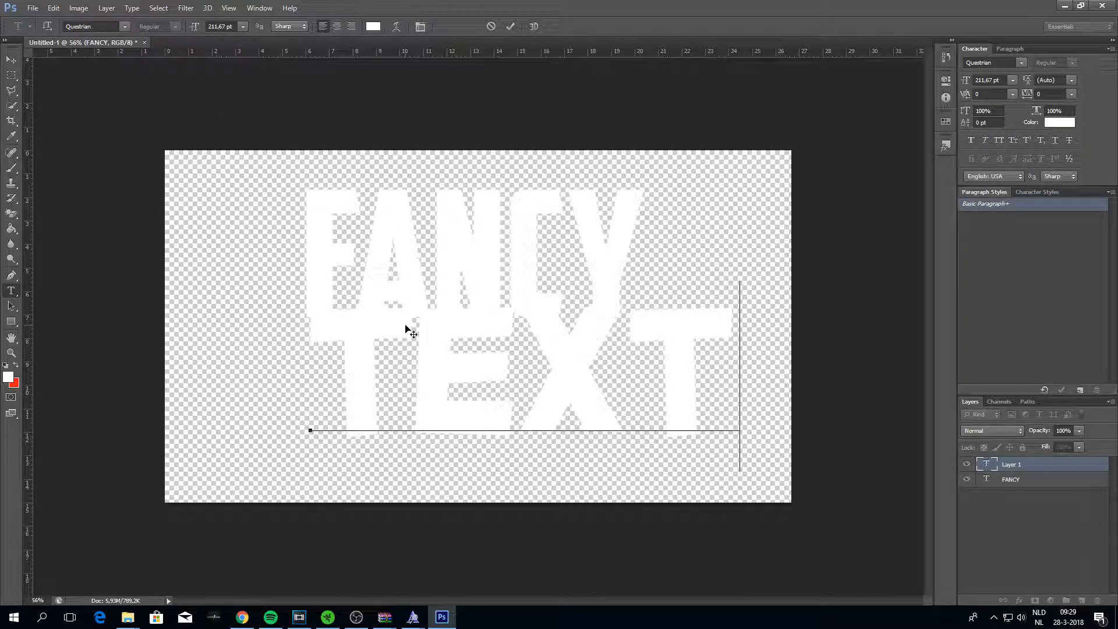
pyautogui.click(511, 26)
# Scale the word TEXT down proportionally to about 73% and position it directly beneath FANCY, aligned with its left edge.
pyautogui.hotkey('ctrl', 't')
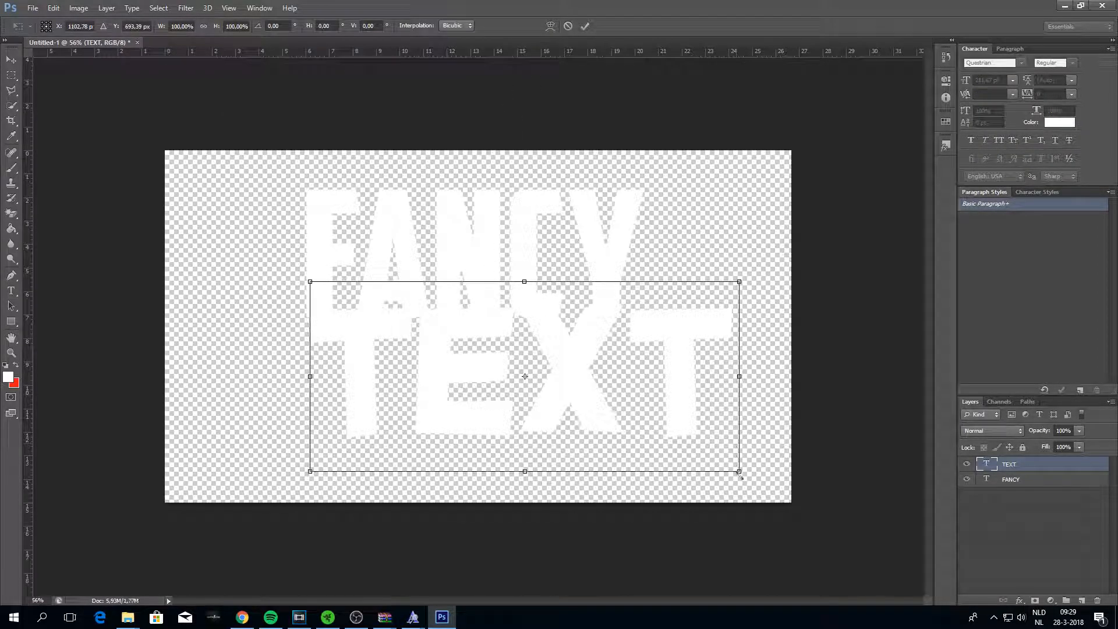
pyautogui.moveTo(742, 474); pyautogui.dragTo(619, 425)
pyautogui.moveTo(583, 359); pyautogui.dragTo(584, 377)
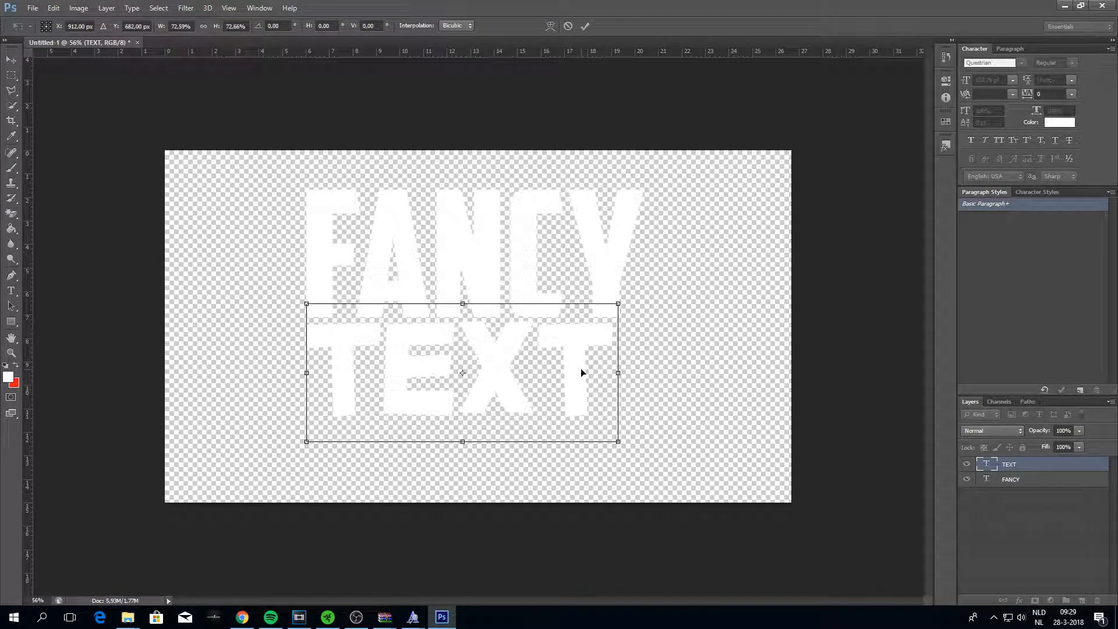
pyautogui.click(587, 28)
pyautogui.hotkey('ctrl', 't')
pyautogui.press('Right')
pyautogui.press('Right')
pyautogui.press('Right')
pyautogui.press('Return')
pyautogui.scroll(-4, 510, 271)
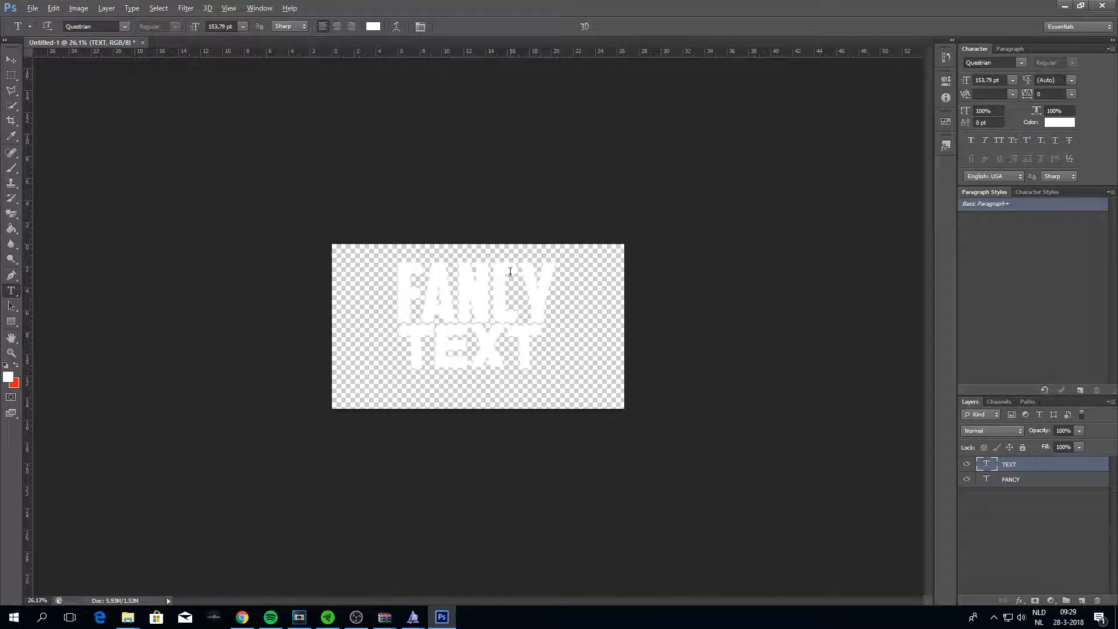
pyautogui.scroll(4, 508, 303)
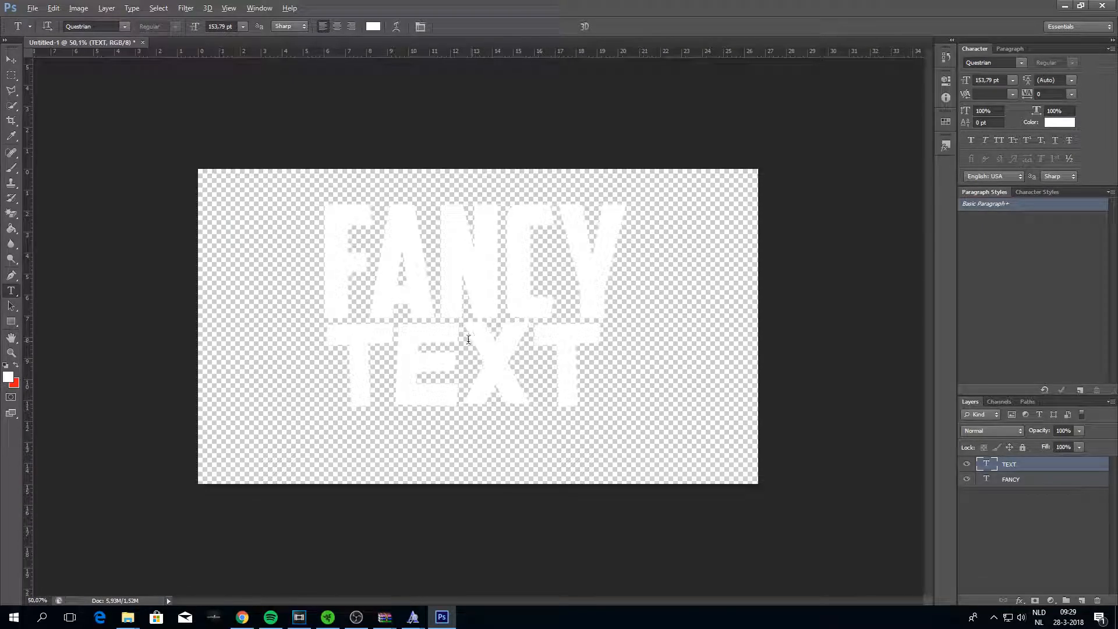
pyautogui.scroll(2, 491, 344)
pyautogui.scroll(-3, 487, 346)
pyautogui.scroll(5, 485, 350)
pyautogui.scroll(-3, 486, 350)
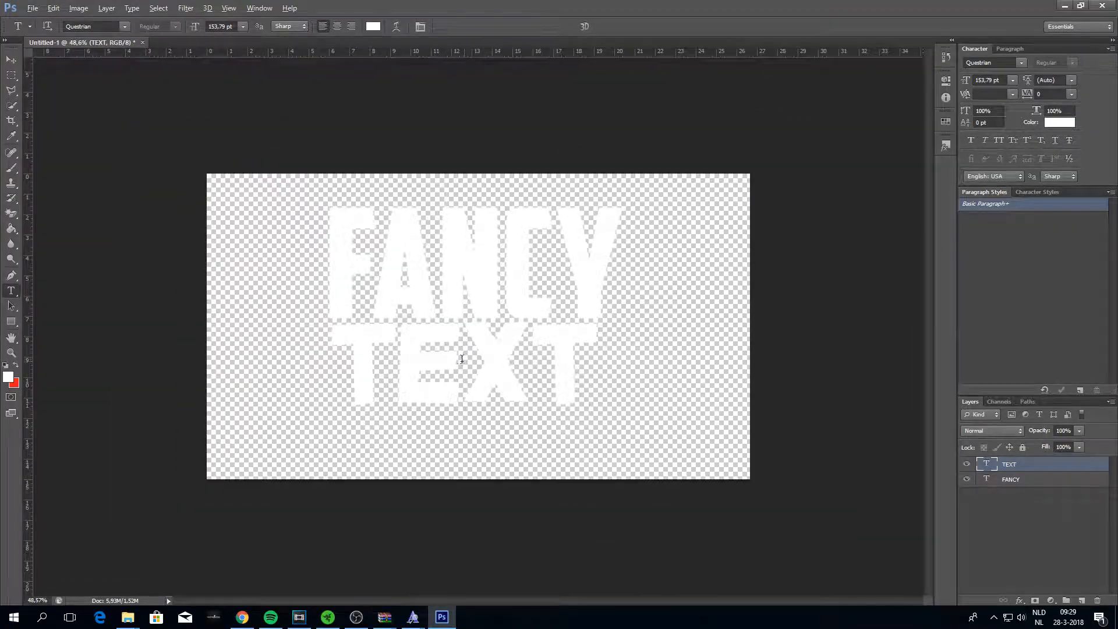
pyautogui.scroll(2, 459, 359)
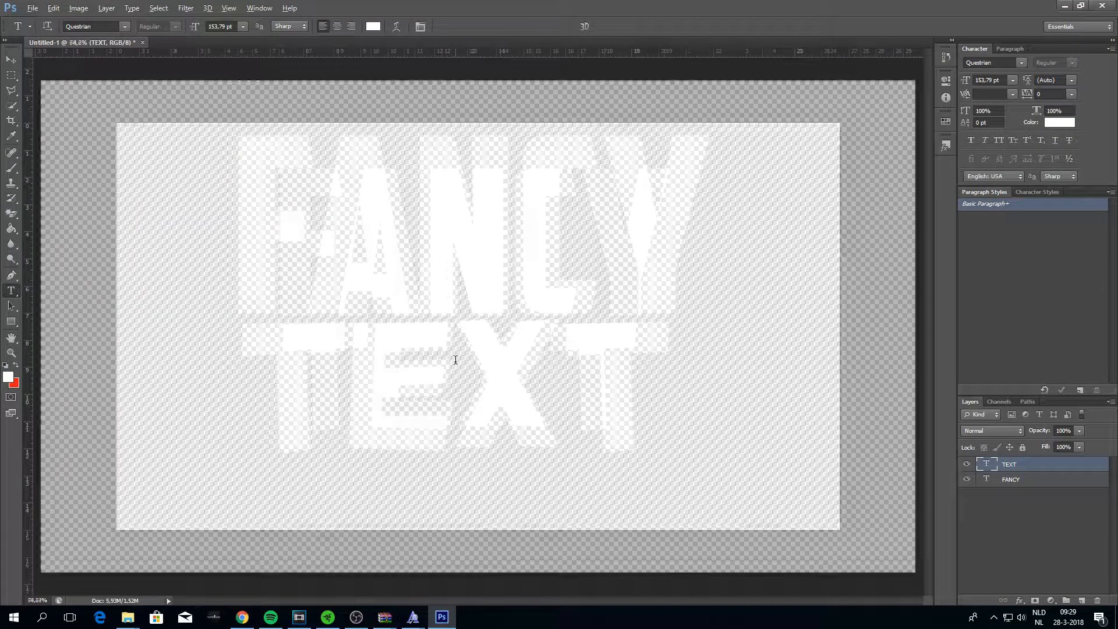
pyautogui.click(1043, 486)
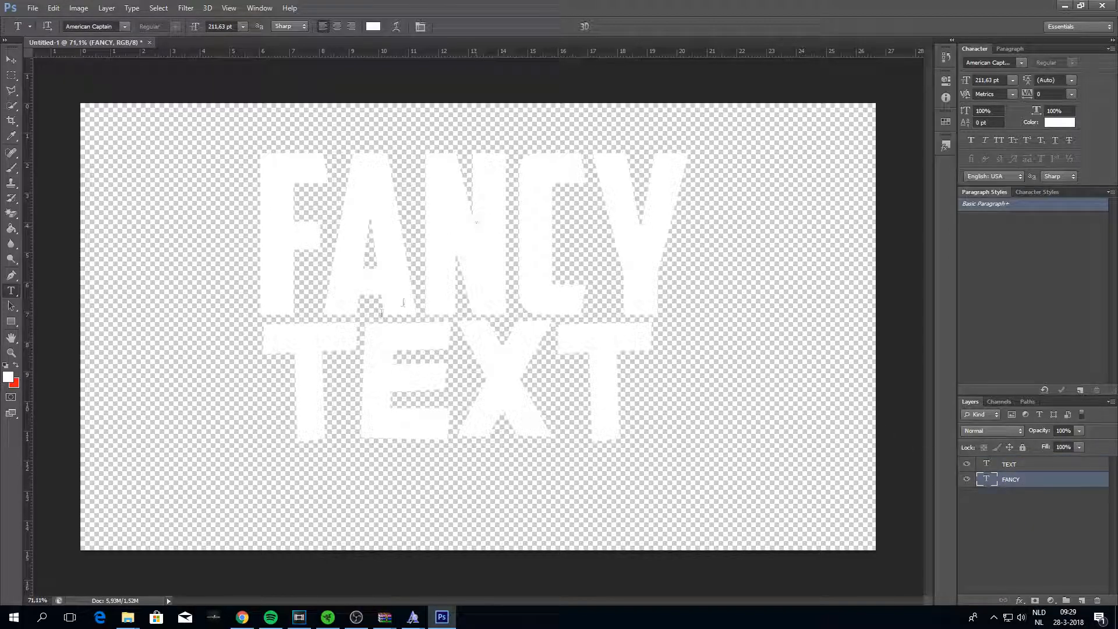
pyautogui.doubleClick(989, 464)
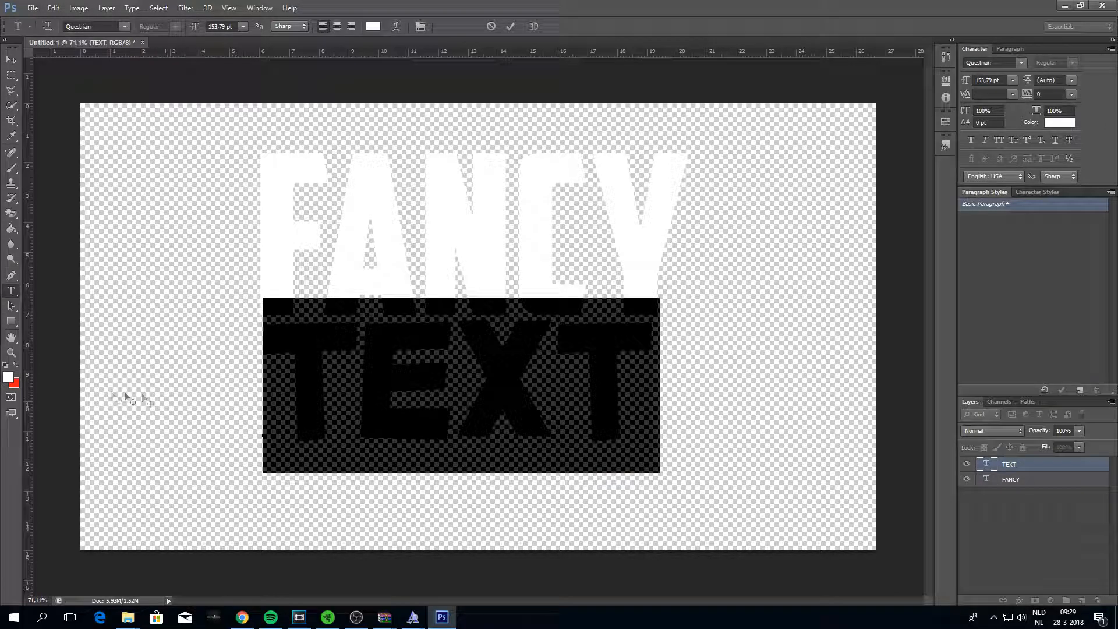
pyautogui.click(8, 376)
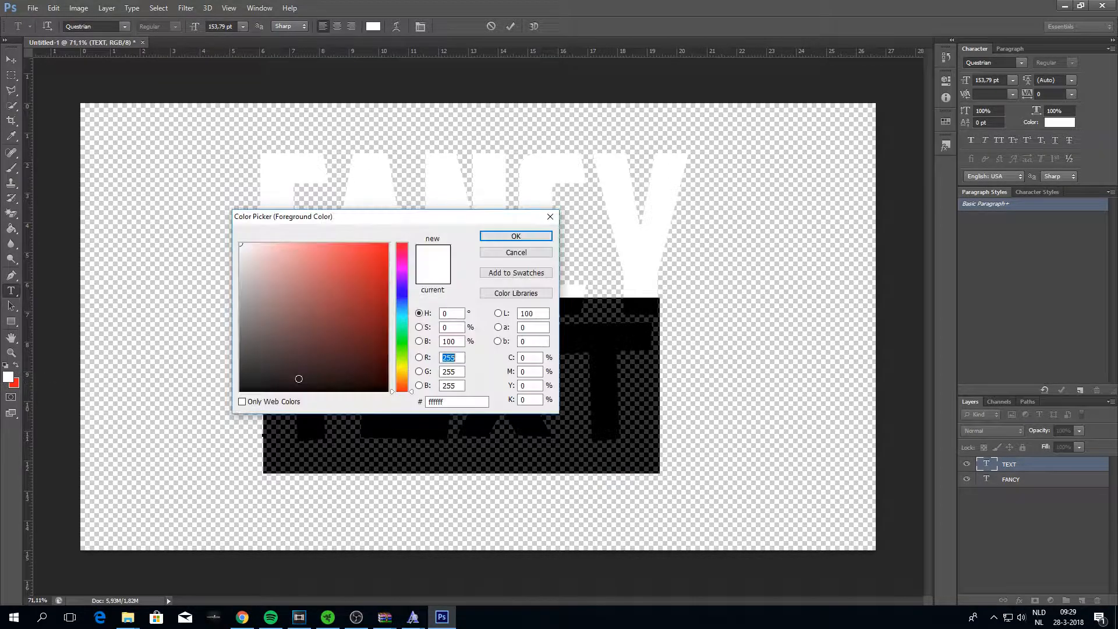
pyautogui.click(552, 219)
pyautogui.click(510, 26)
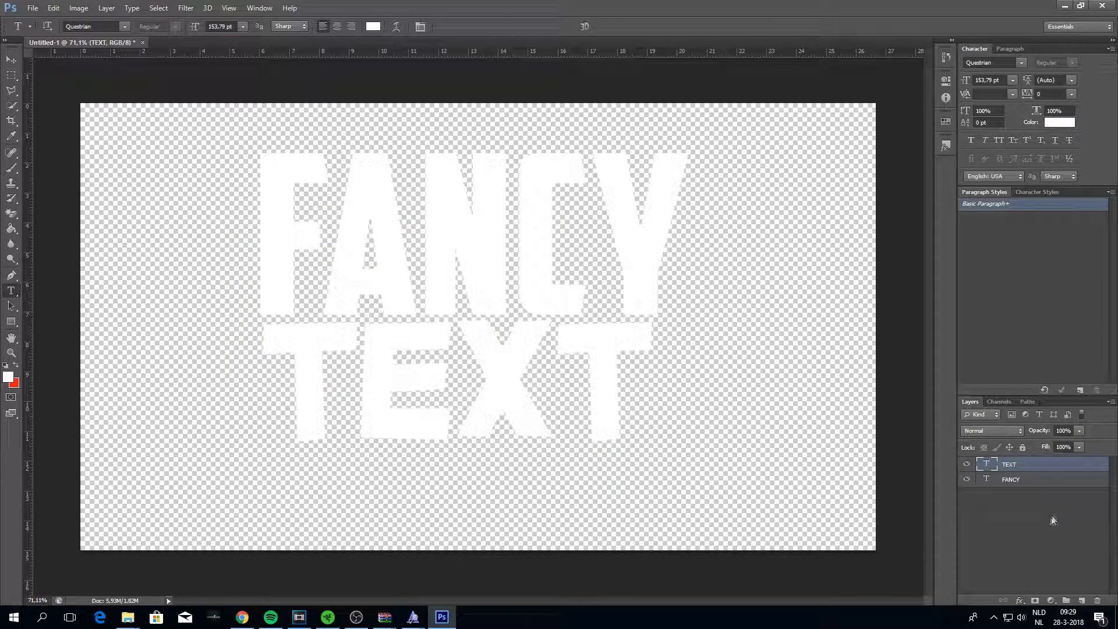
# Change the colour of the word TEXT to red, ff0000.
pyautogui.doubleClick(986, 464)
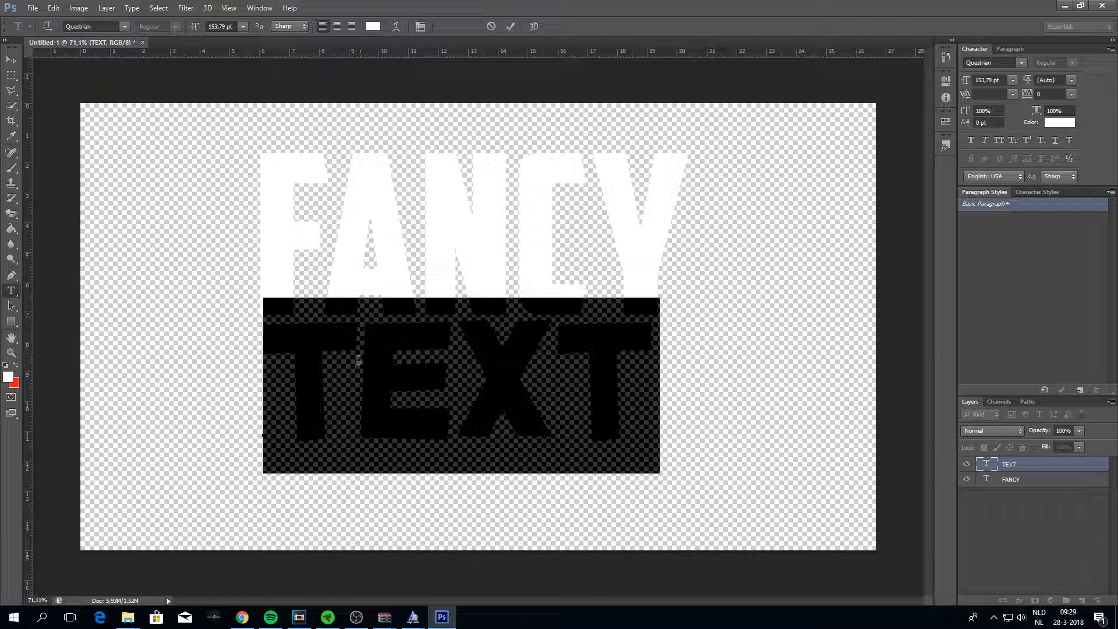
pyautogui.click(9, 375)
pyautogui.write('ff0000')
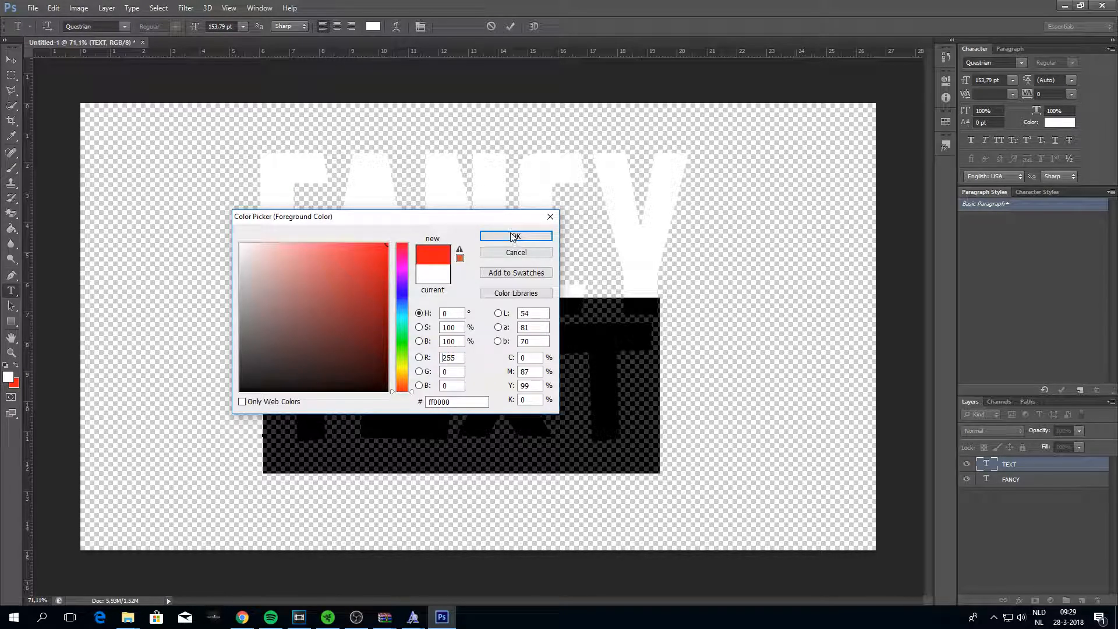
pyautogui.click(514, 236)
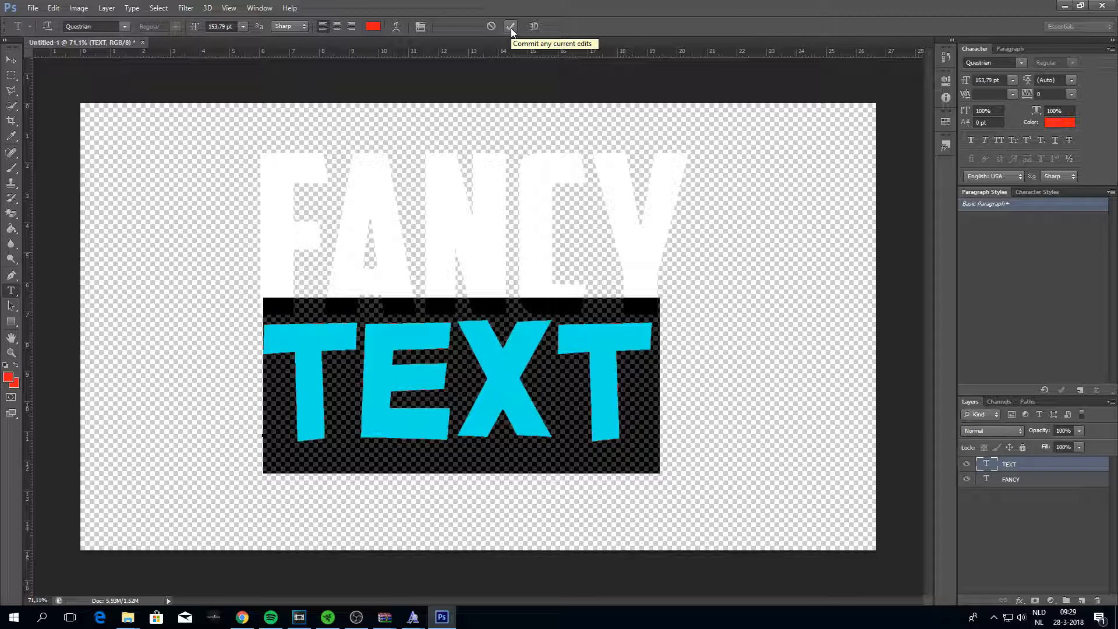
pyautogui.click(512, 28)
# Add a Gradient Overlay to the FANCY layer using the Black, White gradient preset.
pyautogui.scroll(-3, 540, 344)
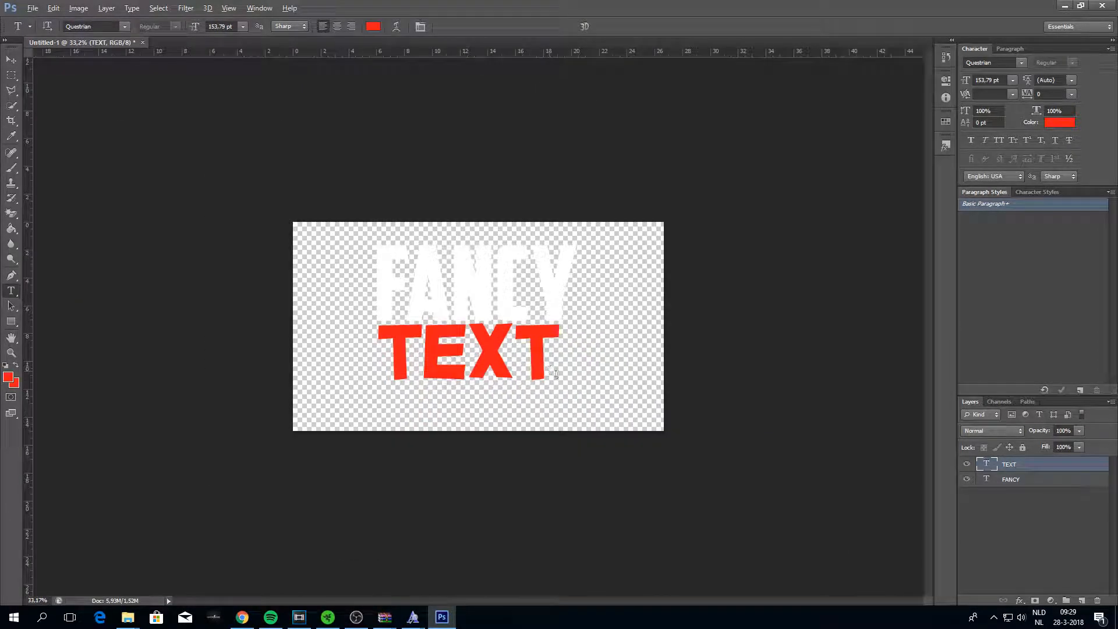
pyautogui.scroll(3, 590, 371)
pyautogui.press('alt')
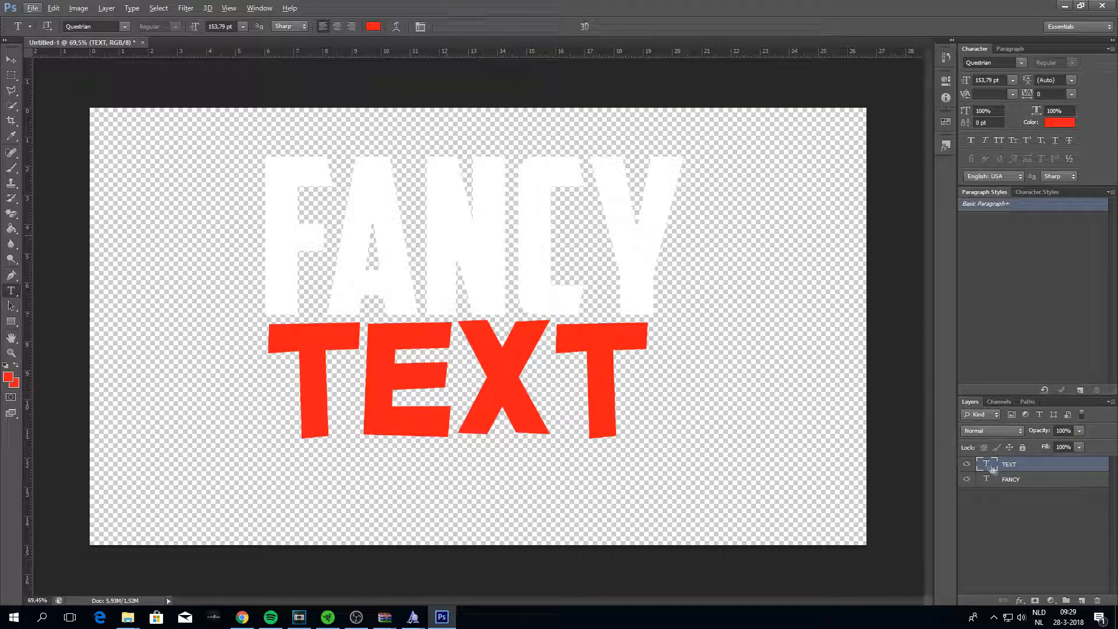
pyautogui.doubleClick(1046, 484)
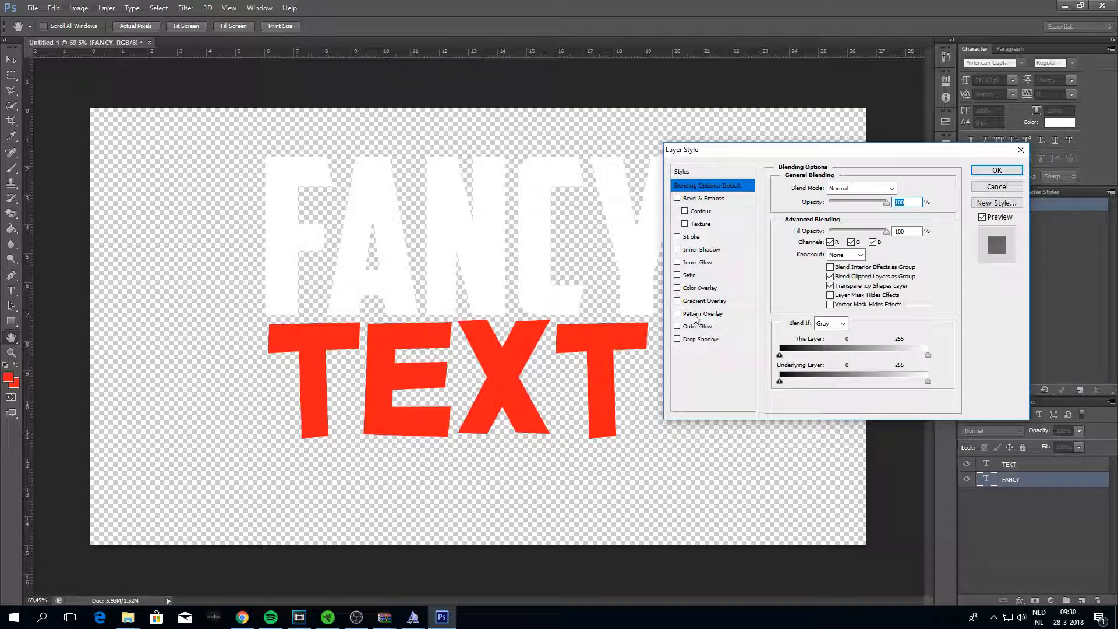
pyautogui.click(677, 300)
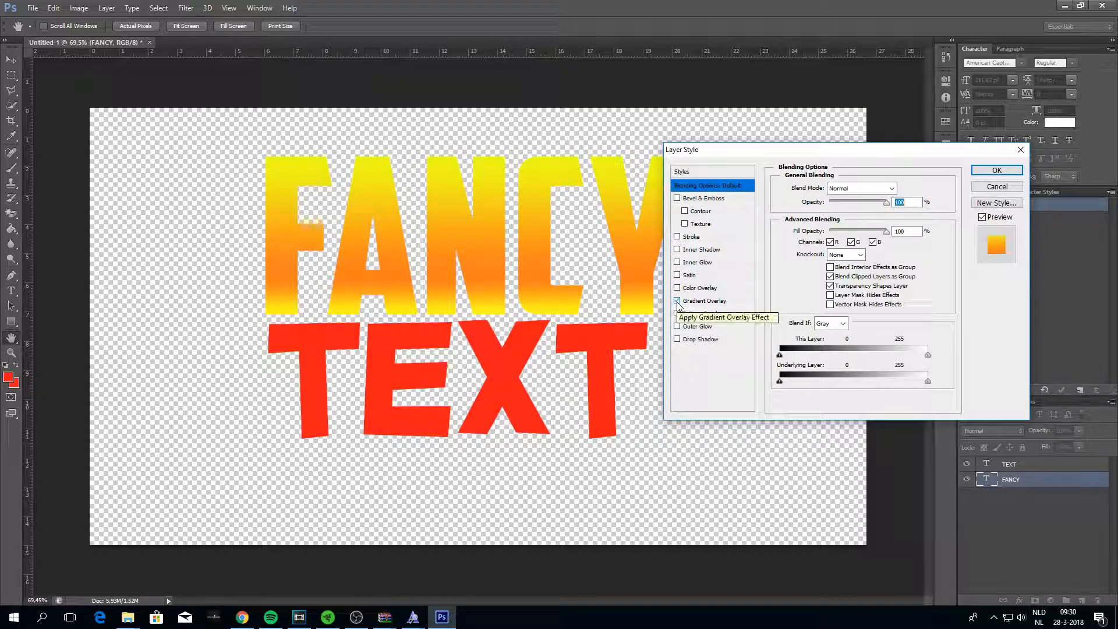
pyautogui.click(693, 302)
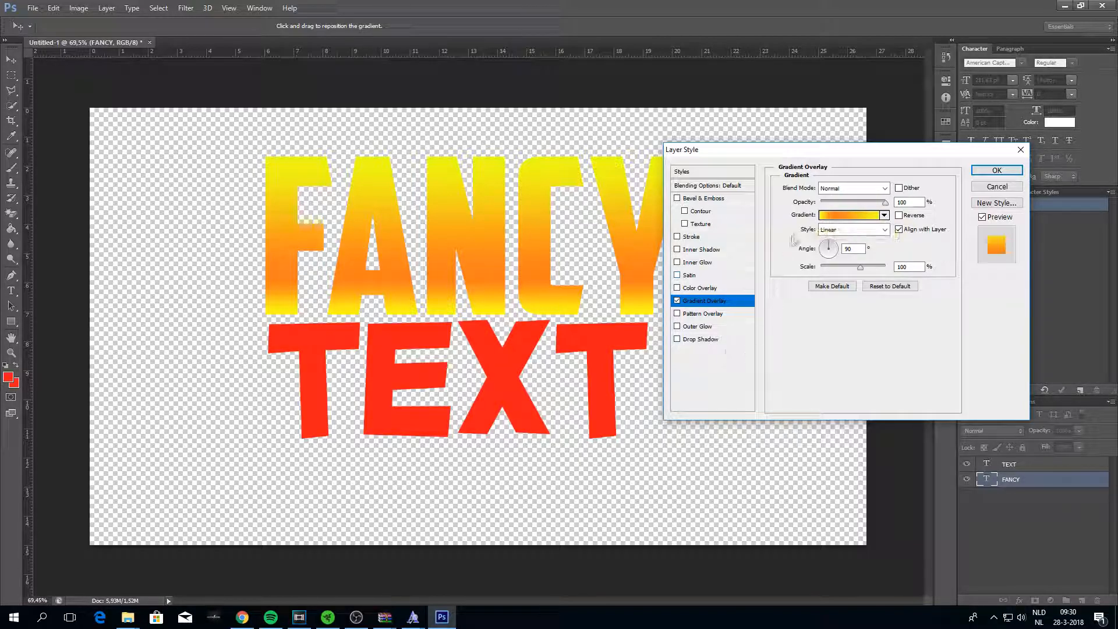
pyautogui.click(832, 215)
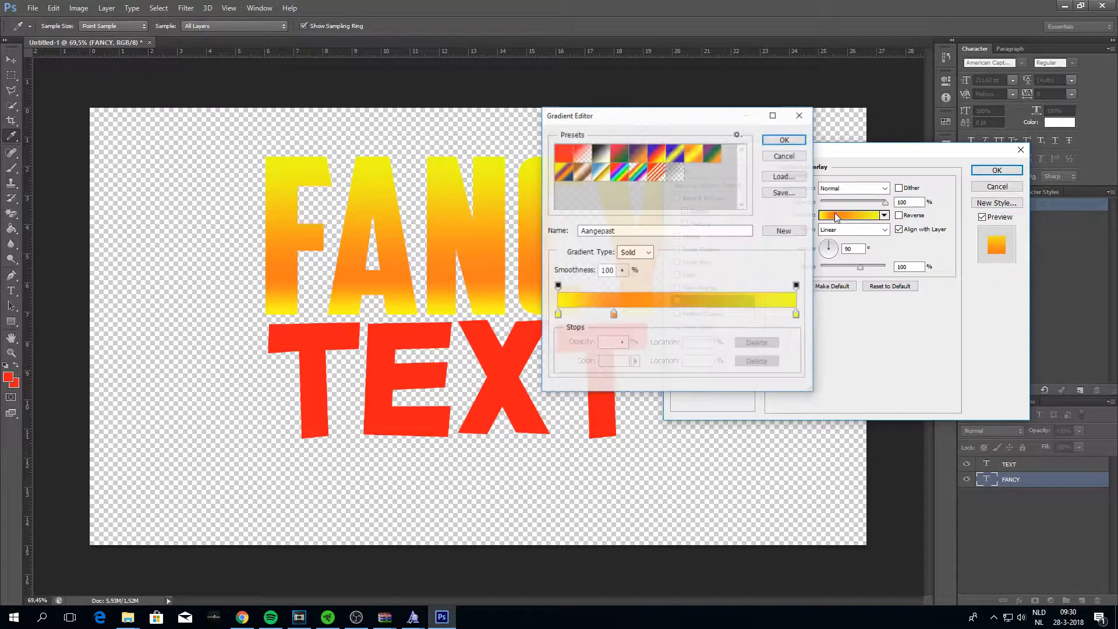
pyautogui.click(601, 154)
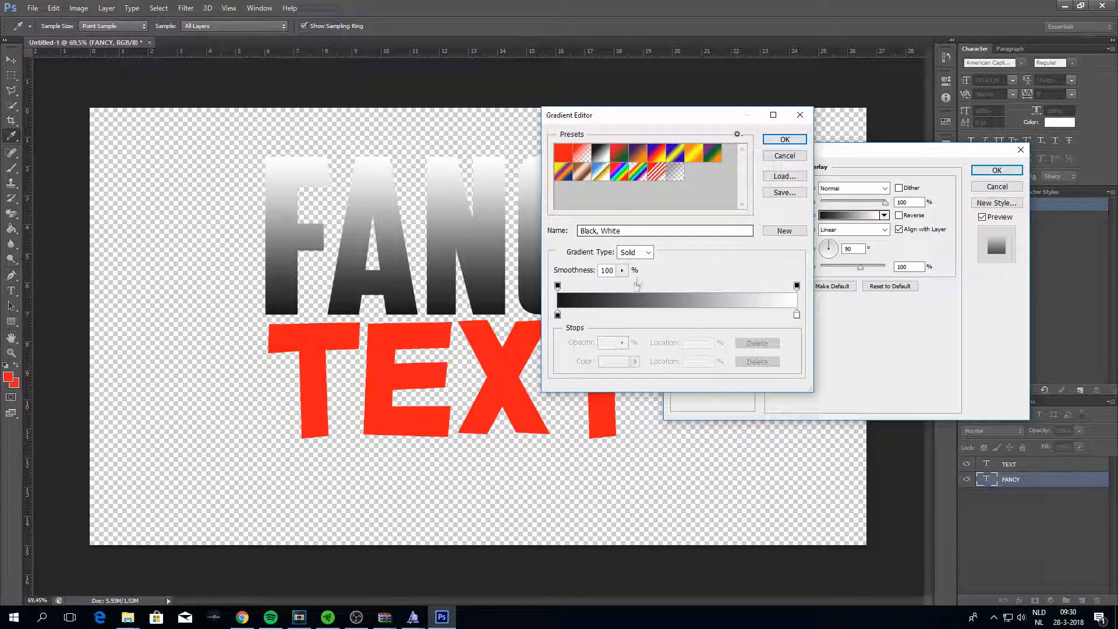
# Bring both gradient colour stops together at the middle for a hard split and lower the overlay's opacity to about 48%.
pyautogui.click(558, 316)
pyautogui.moveTo(558, 315); pyautogui.dragTo(674, 317)
pyautogui.moveTo(796, 315); pyautogui.dragTo(676, 315)
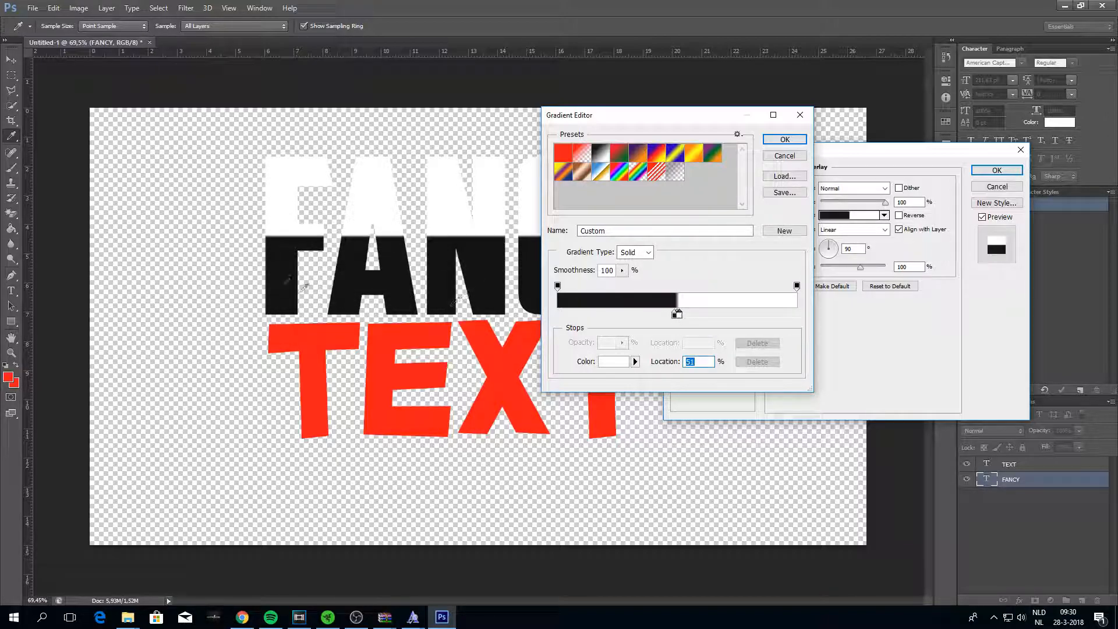
pyautogui.click(785, 139)
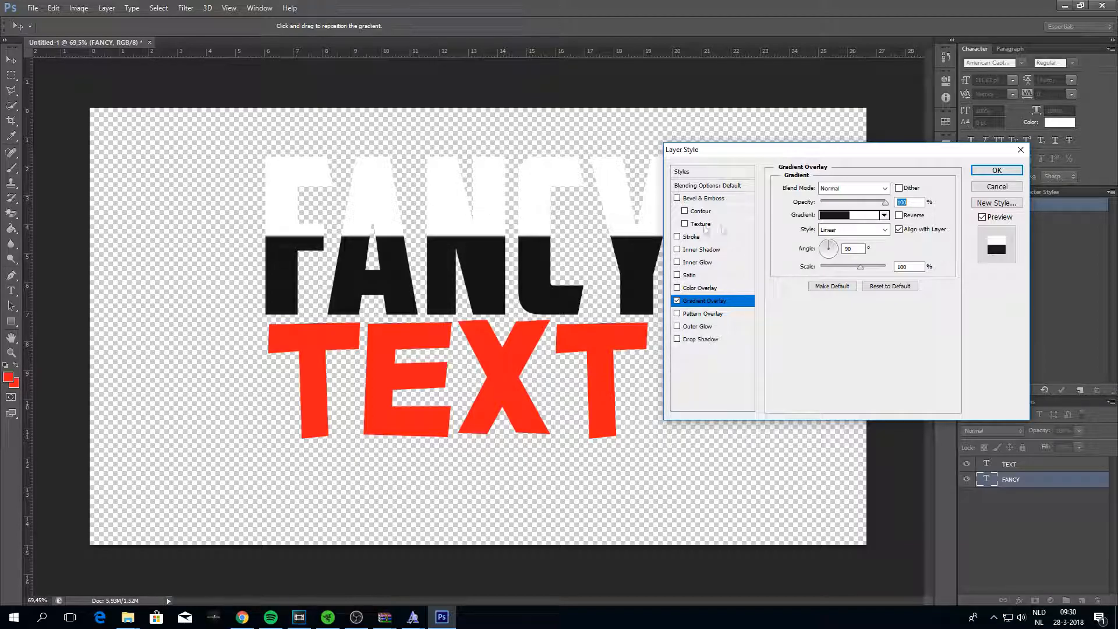
pyautogui.moveTo(885, 202); pyautogui.dragTo(854, 199)
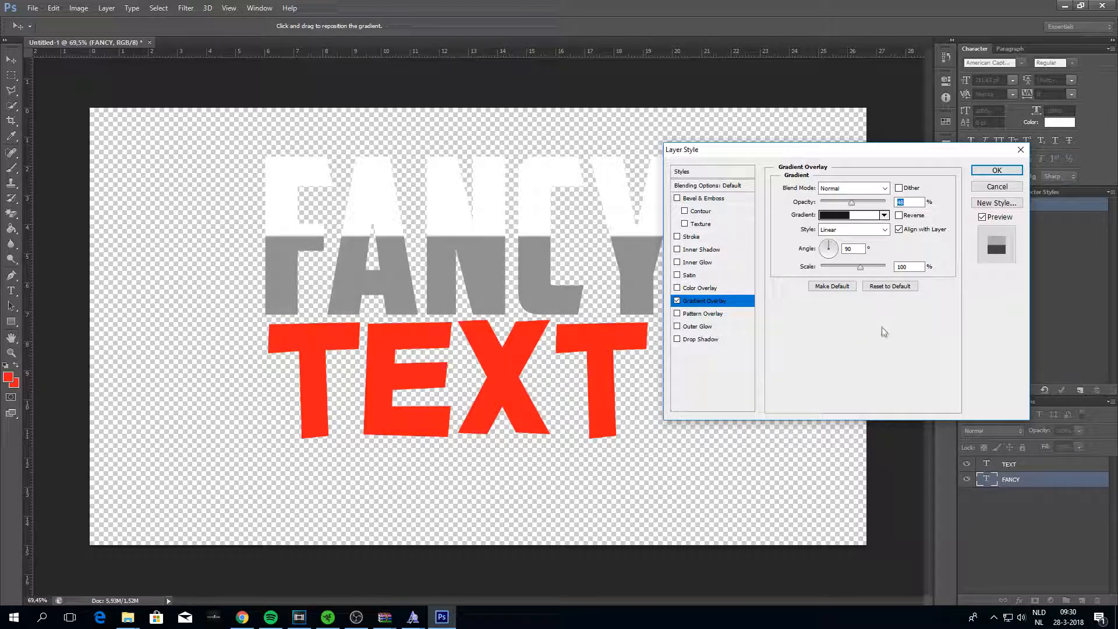
# Add an Inner Glow to the FANCY layer with Color Dodge blending and a size of about 24 px.
pyautogui.click(677, 262)
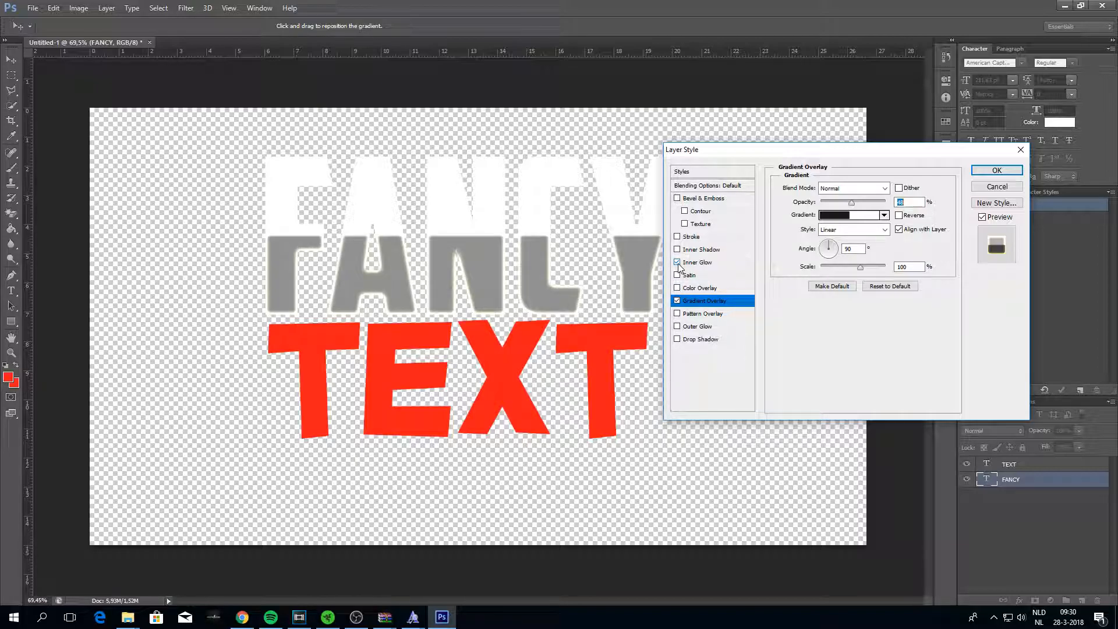
pyautogui.click(694, 263)
pyautogui.click(861, 189)
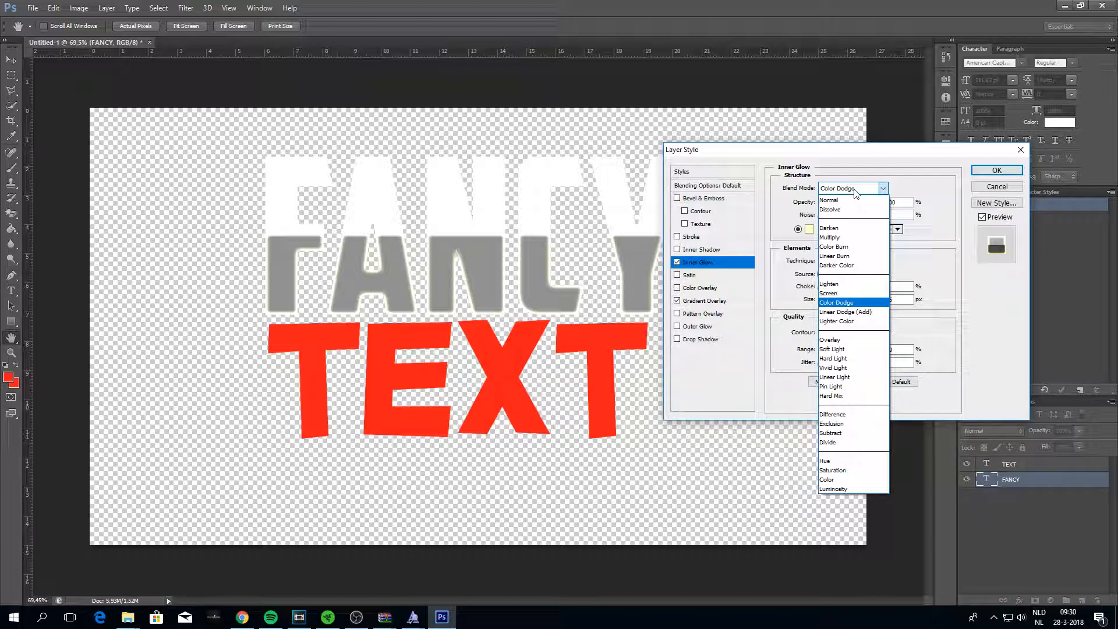
pyautogui.click(849, 304)
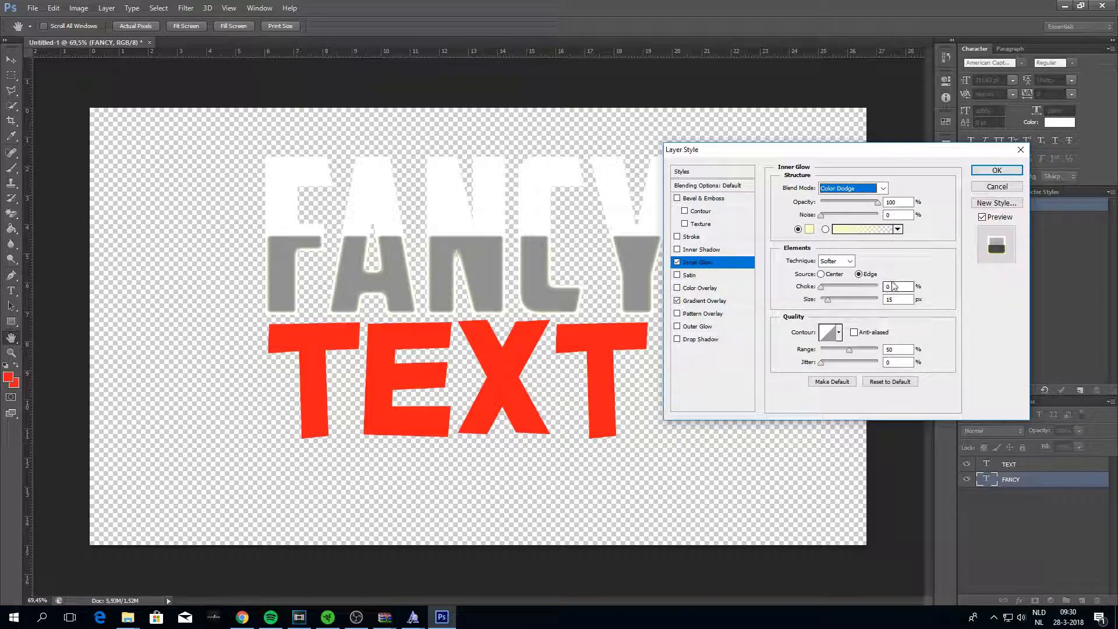
pyautogui.moveTo(828, 300)
pyautogui.mouseDown()
pyautogui.moveTo(849, 302)
pyautogui.moveTo(831, 303)
pyautogui.mouseUp()
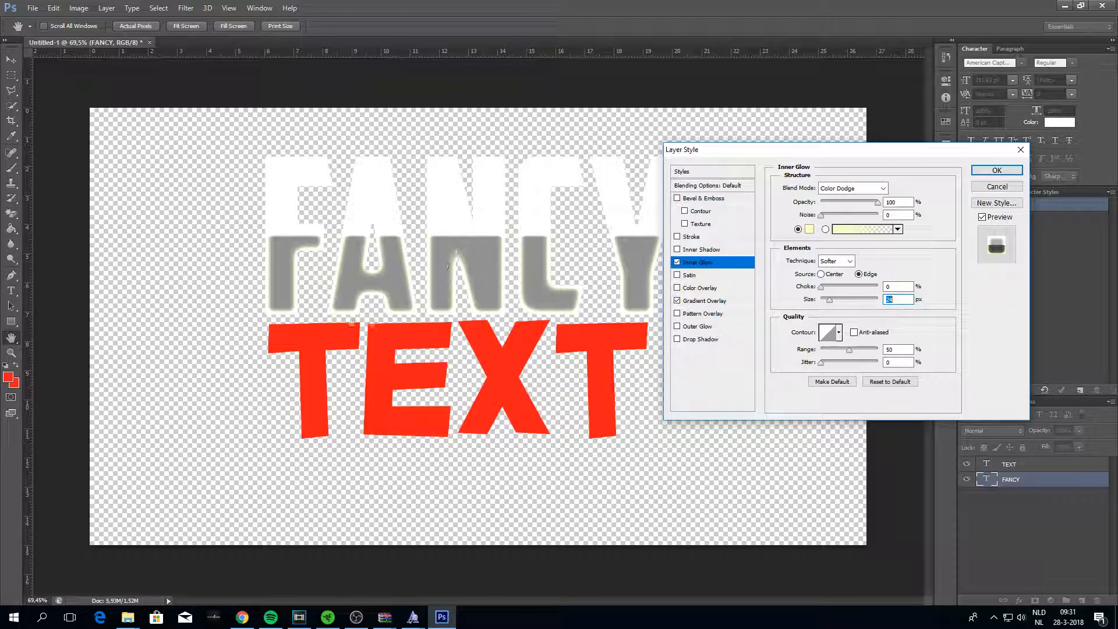
# Confirm the FANCY layer's effects and add a Gradient Overlay to the TEXT layer using the Black, White gradient preset.
pyautogui.click(996, 170)
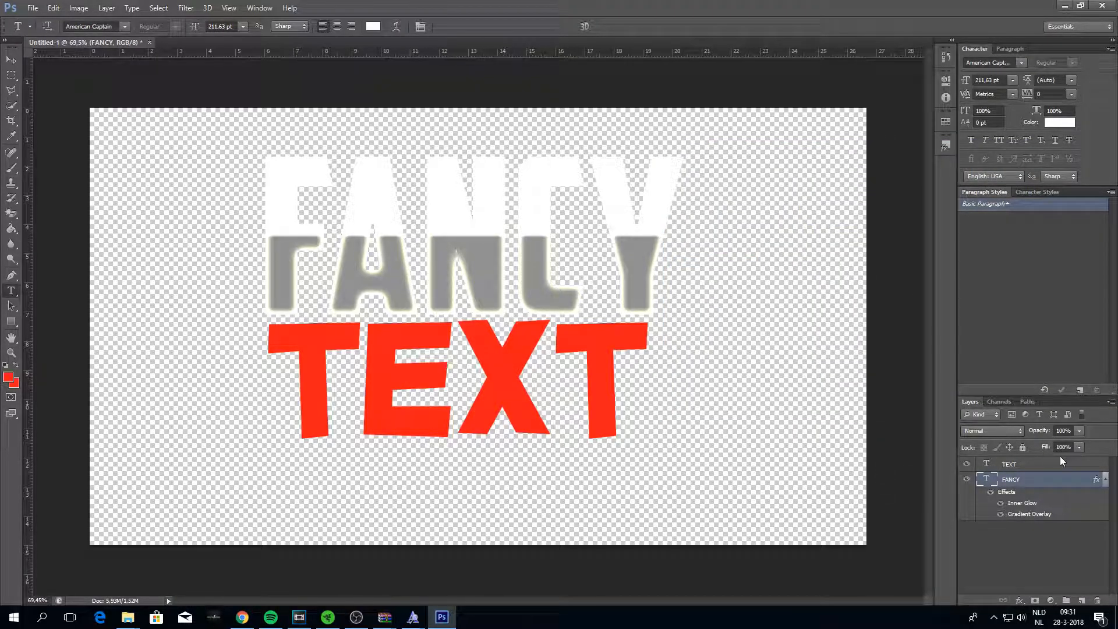
pyautogui.doubleClick(1045, 469)
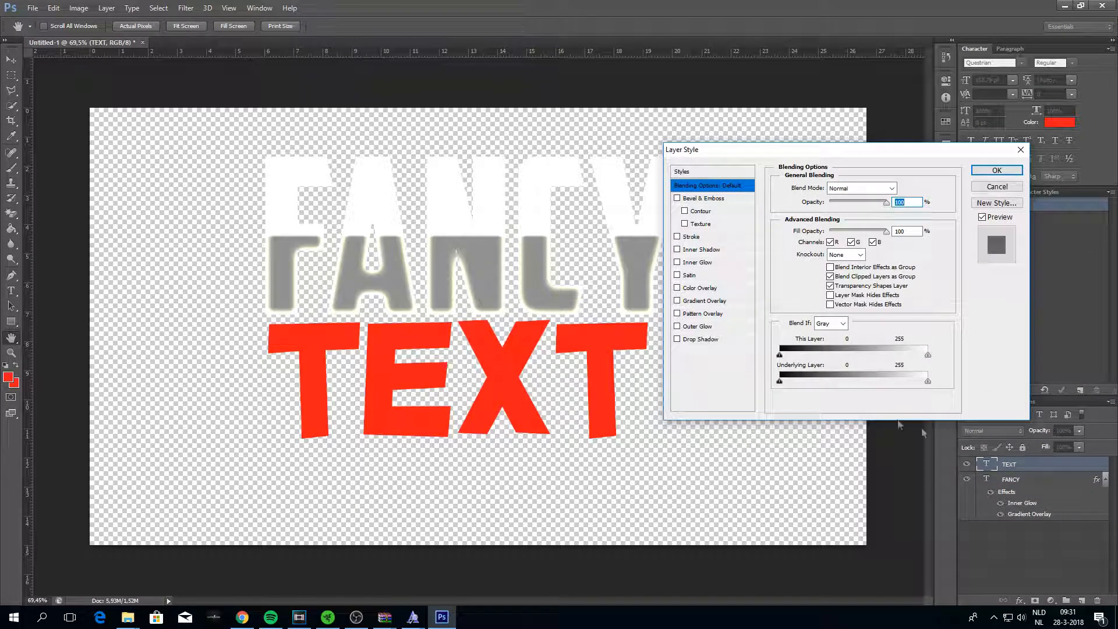
pyautogui.click(677, 301)
pyautogui.click(693, 300)
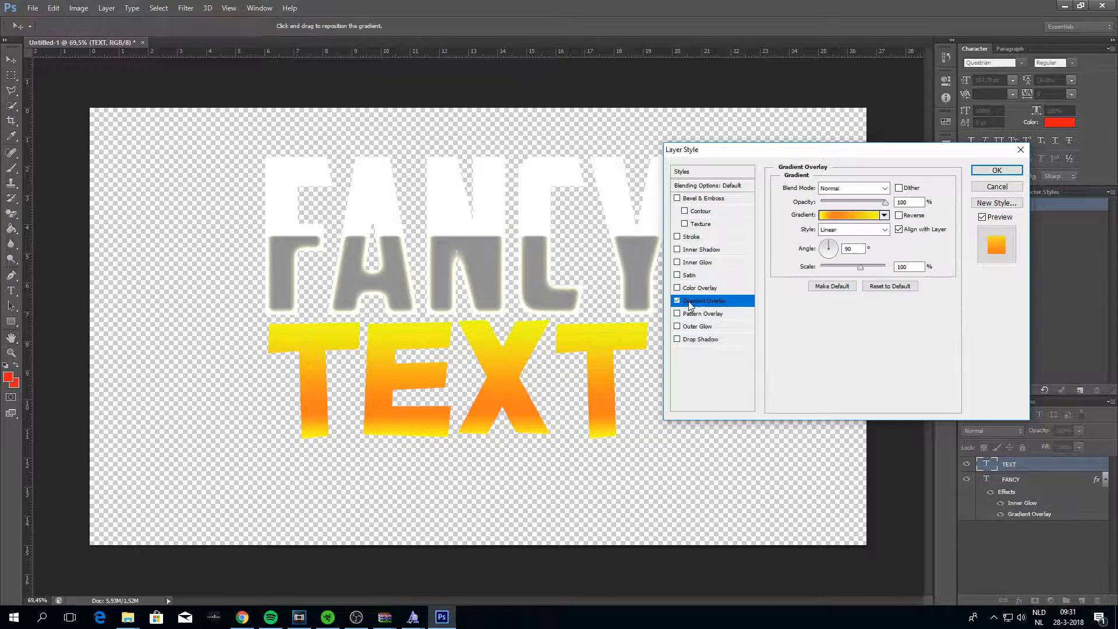
pyautogui.click(830, 217)
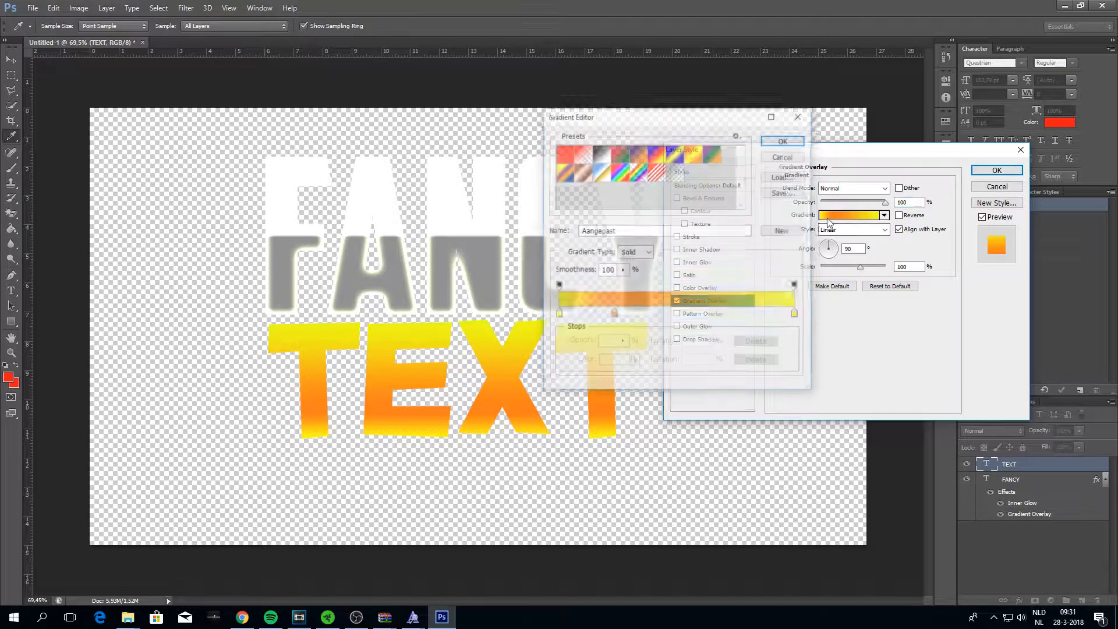
pyautogui.click(601, 152)
# Turn the TEXT gradient into a hard black and red split at the middle and lower the overlay's opacity to about 27%.
pyautogui.moveTo(557, 315); pyautogui.dragTo(671, 315)
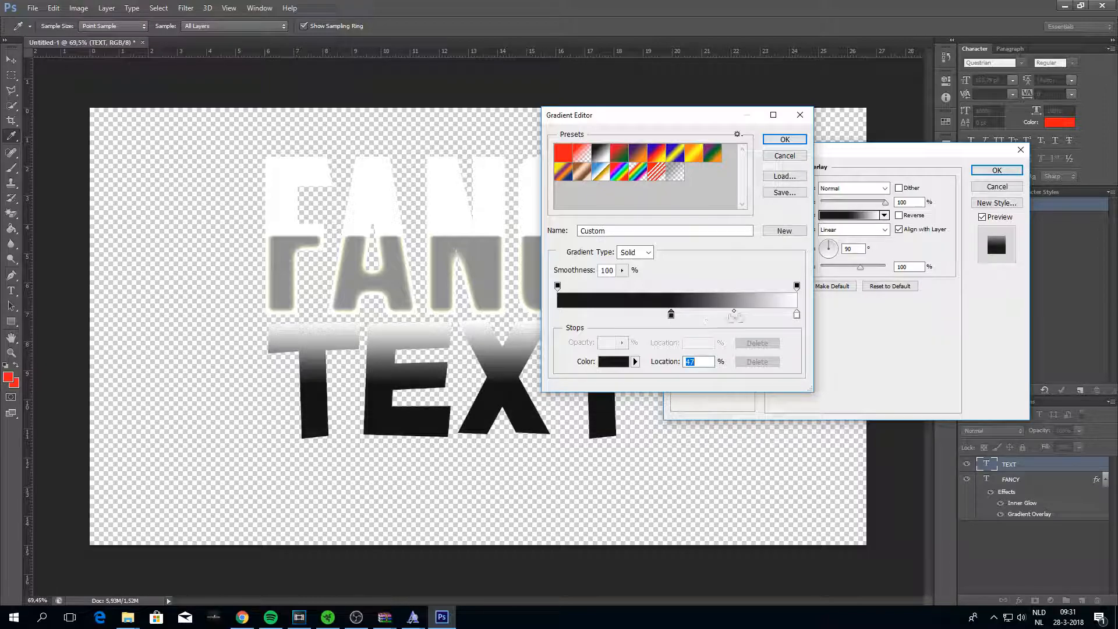
pyautogui.moveTo(796, 315); pyautogui.dragTo(677, 315)
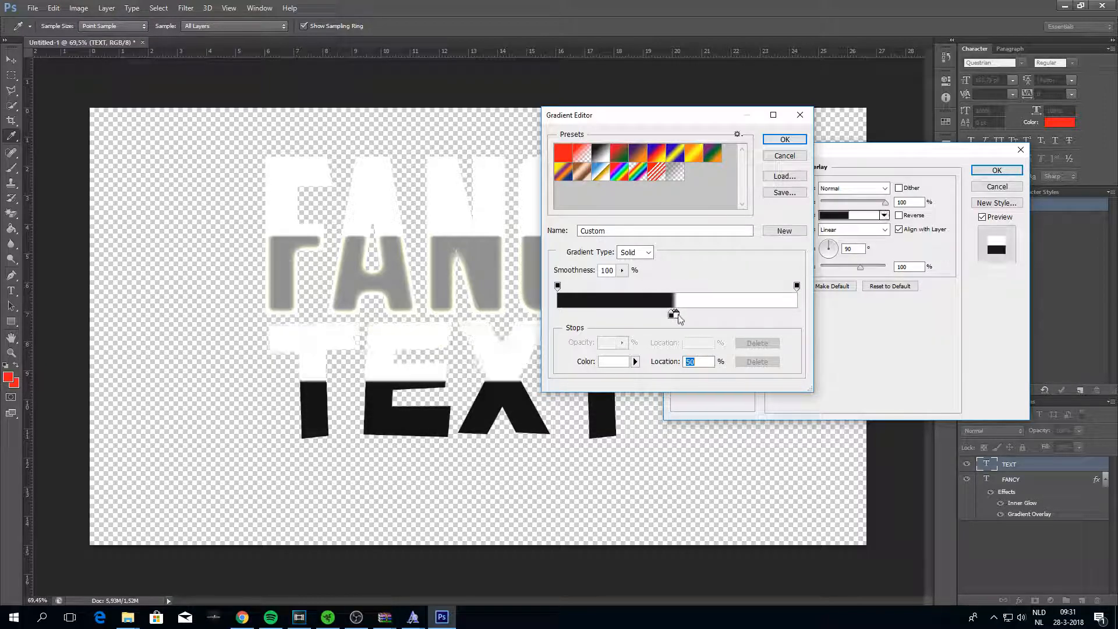
pyautogui.doubleClick(673, 314)
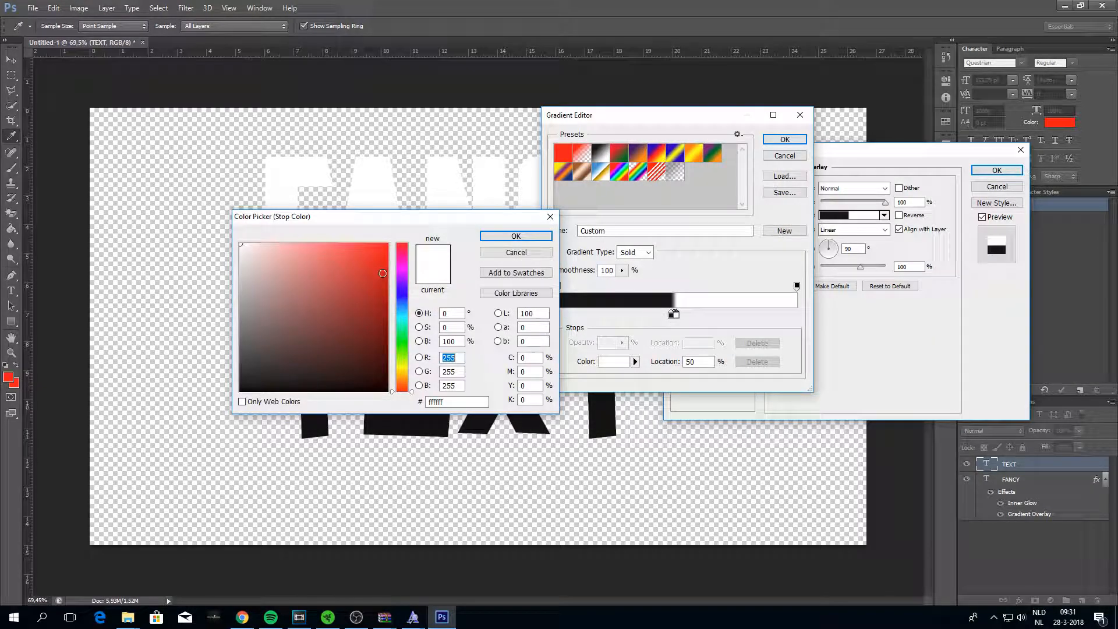
pyautogui.click(387, 244)
pyautogui.click(517, 236)
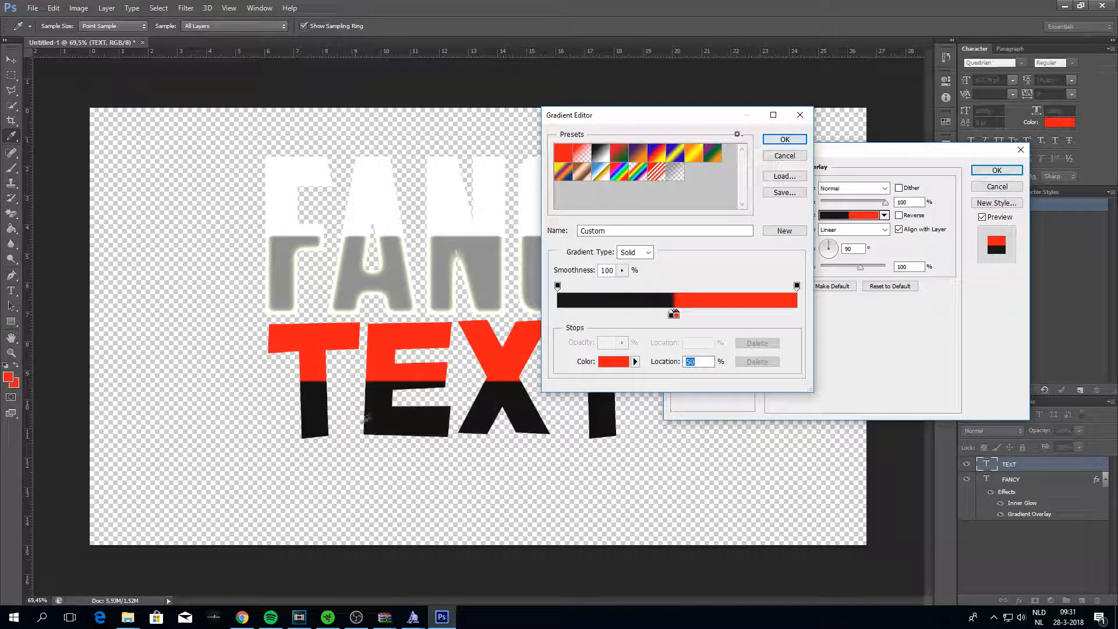
pyautogui.click(784, 139)
pyautogui.moveTo(886, 204); pyautogui.dragTo(841, 210)
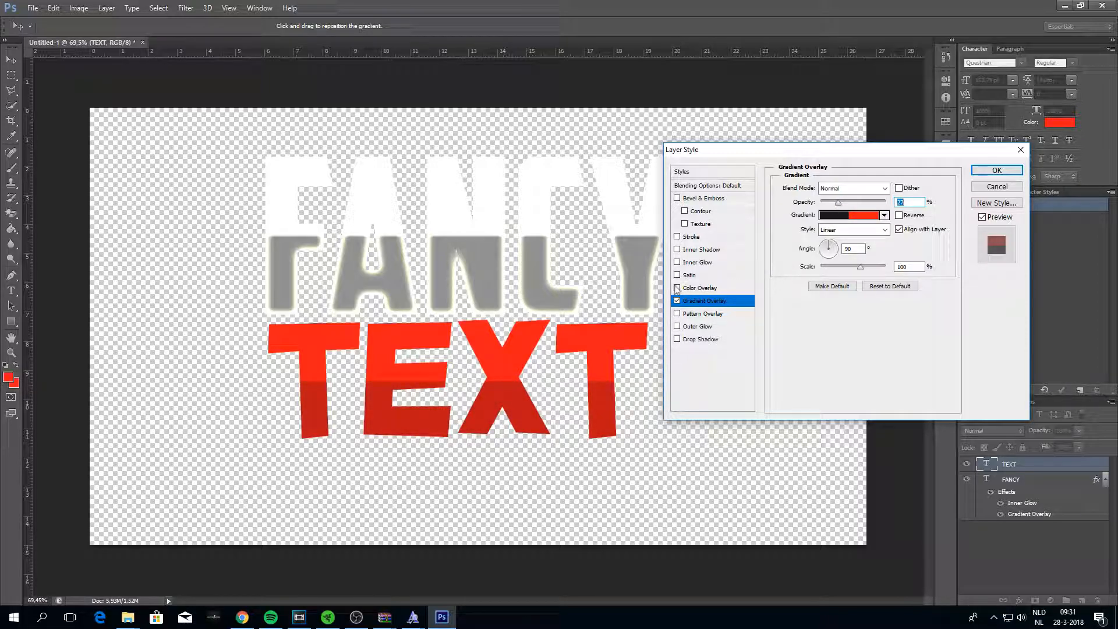
# Add an Inner Glow to the TEXT layer in red, ff0000, with Color Dodge blending and a slightly increased size.
pyautogui.click(676, 262)
pyautogui.click(702, 263)
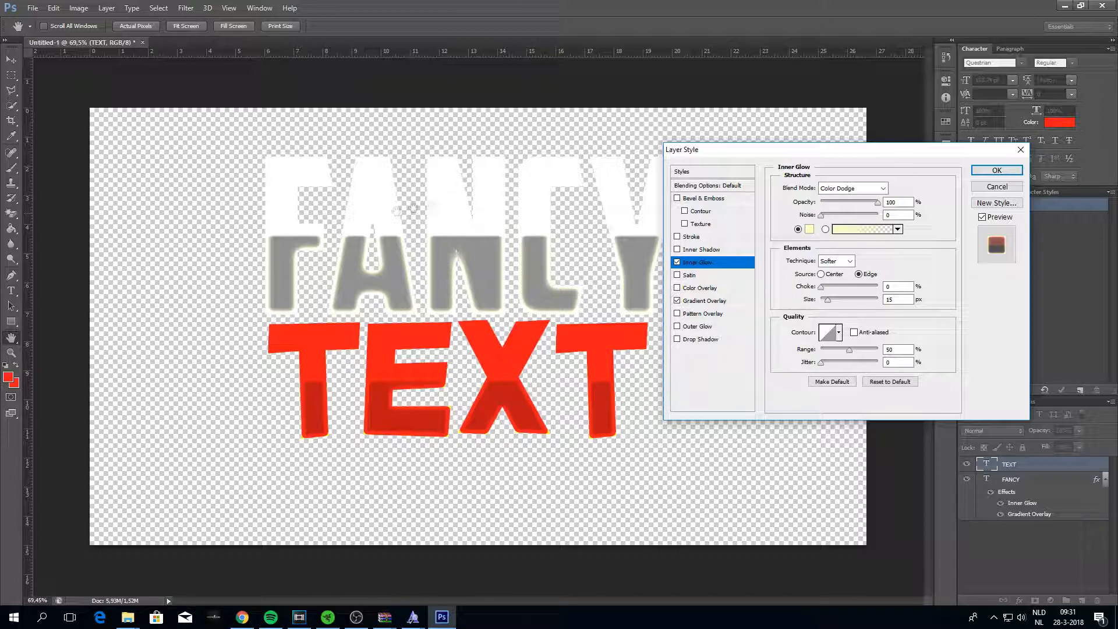
pyautogui.click(810, 229)
pyautogui.moveTo(350, 251)
pyautogui.mouseDown()
pyautogui.moveTo(410, 249)
pyautogui.moveTo(410, 240)
pyautogui.mouseUp()
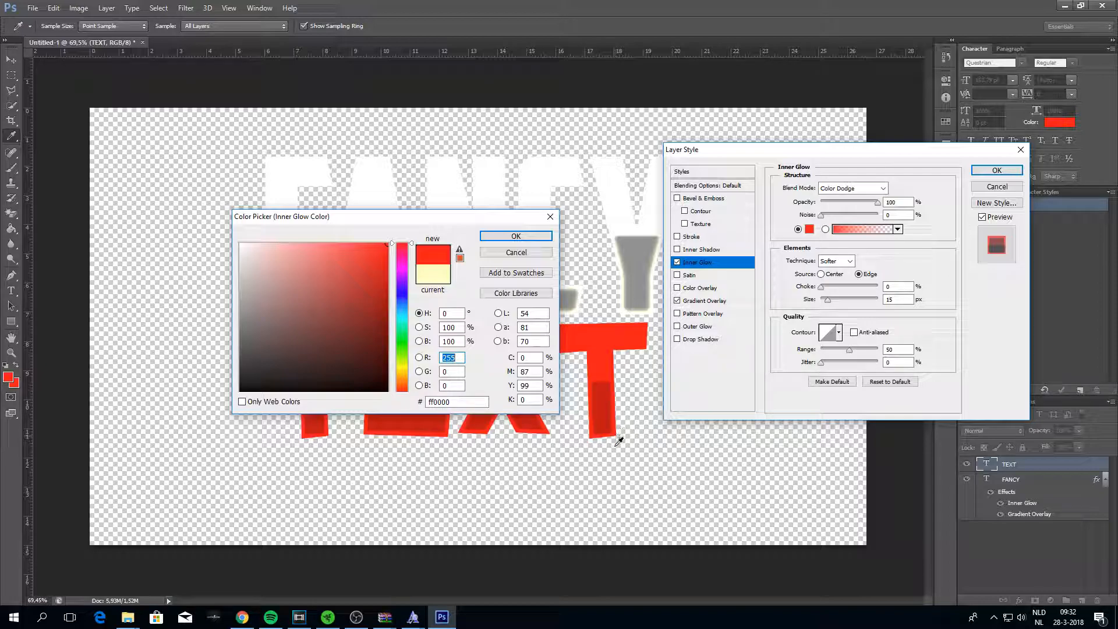
pyautogui.click(499, 239)
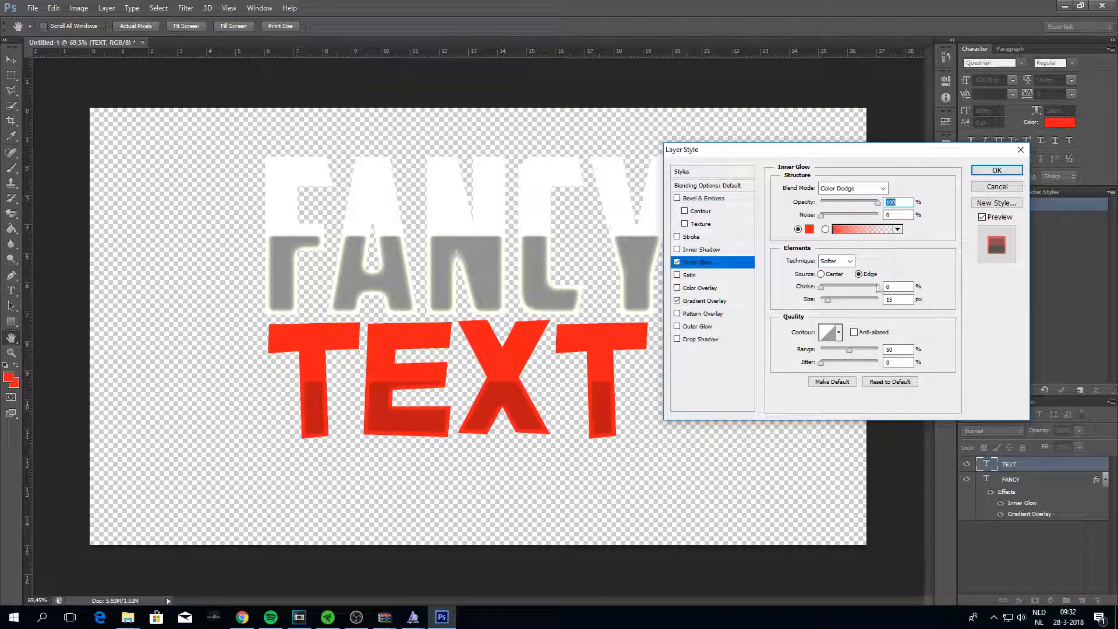
pyautogui.moveTo(827, 300); pyautogui.dragTo(830, 301)
pyautogui.click(997, 170)
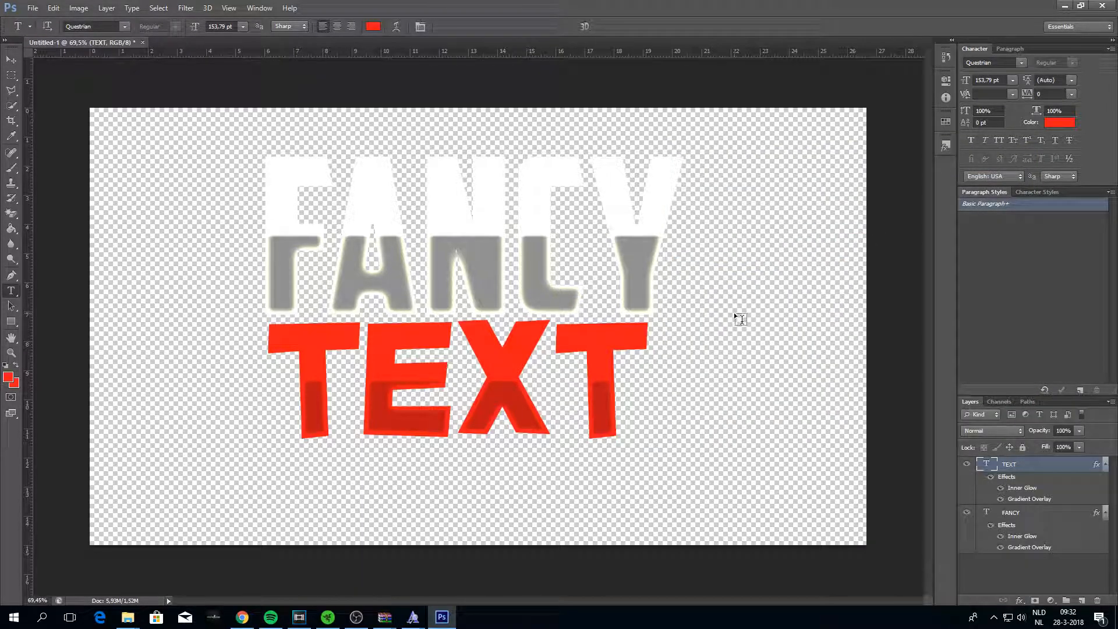
# Rasterize the layer styles of the TEXT and FANCY layers together.
pyautogui.scroll(-2, 606, 280)
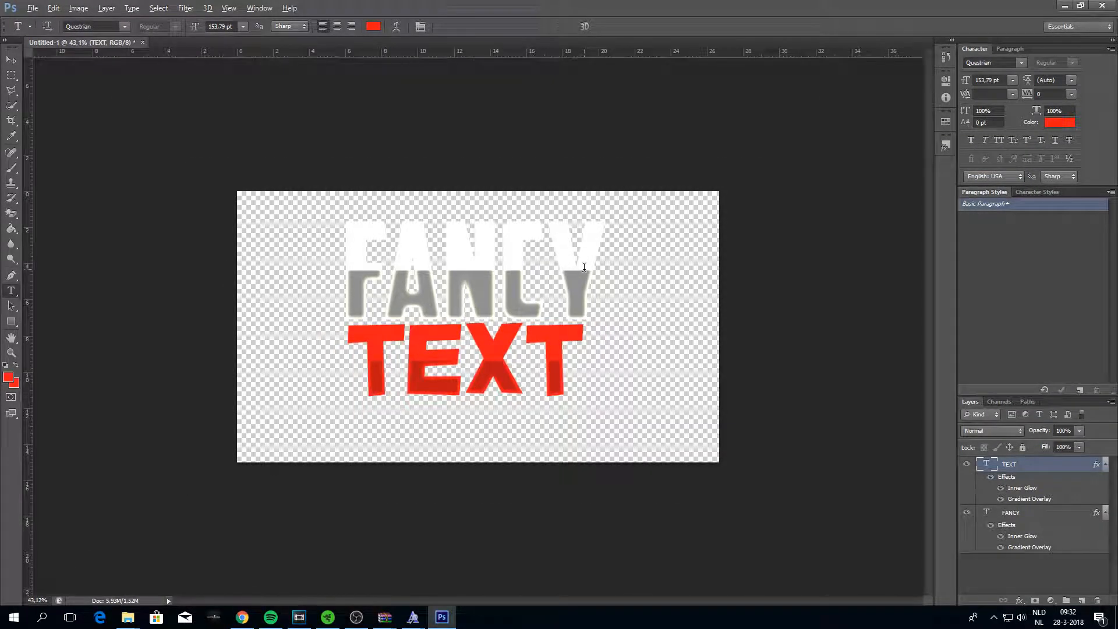
pyautogui.scroll(-1, 583, 267)
pyautogui.scroll(3, 583, 267)
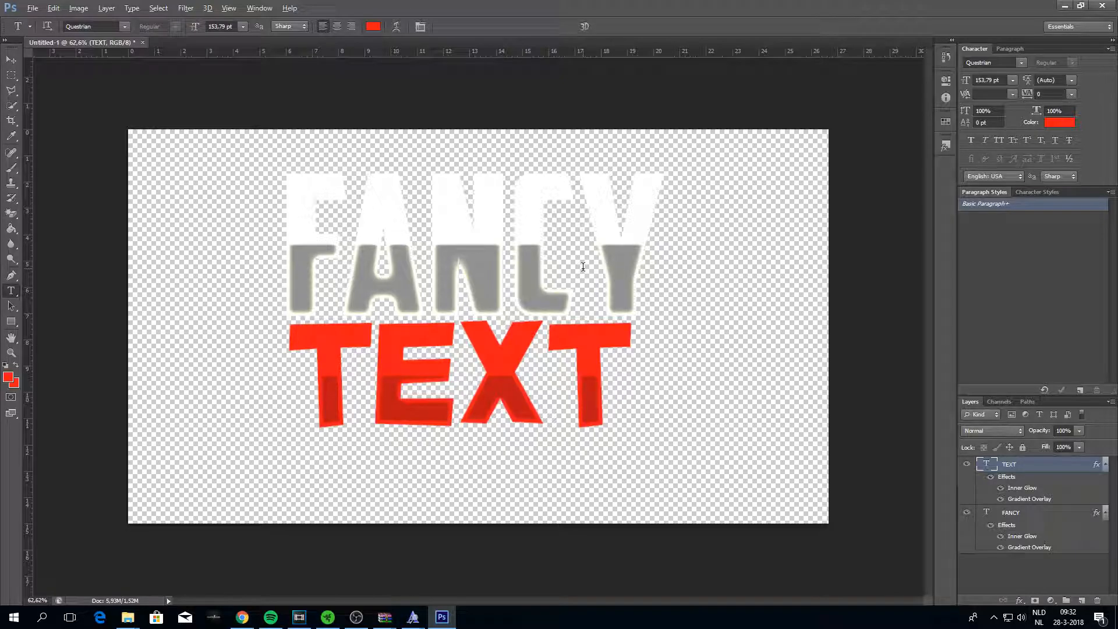
pyautogui.press('alt')
pyautogui.click(1031, 575)
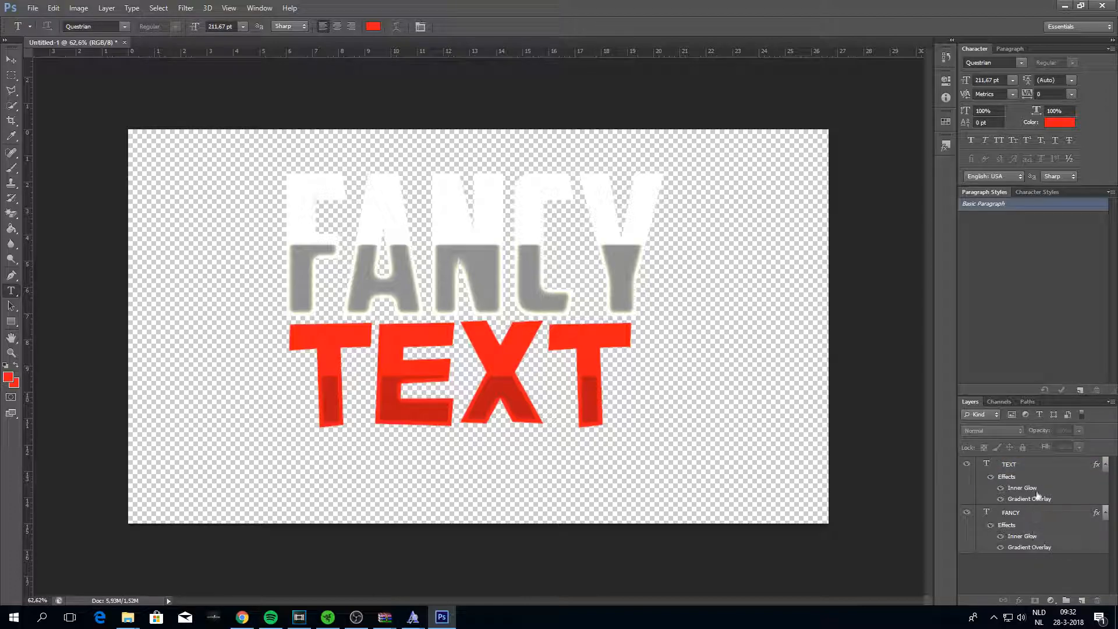
pyautogui.click(1039, 466)
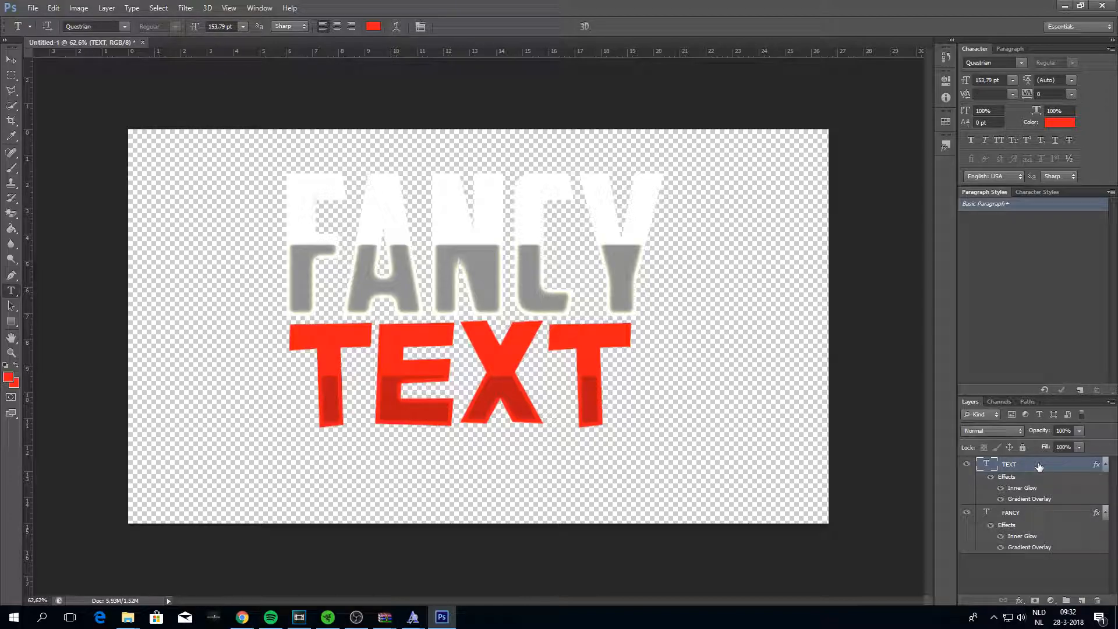
pyautogui.keyDown('ctrl'); pyautogui.click(1039, 518); pyautogui.keyUp('ctrl')
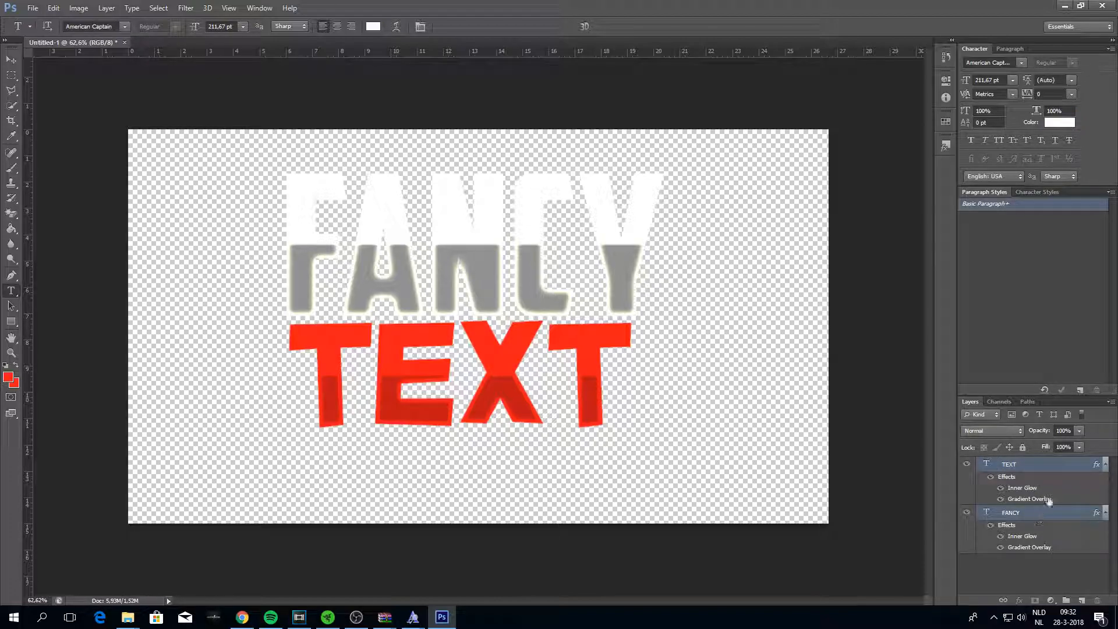
pyautogui.rightClick(1033, 468)
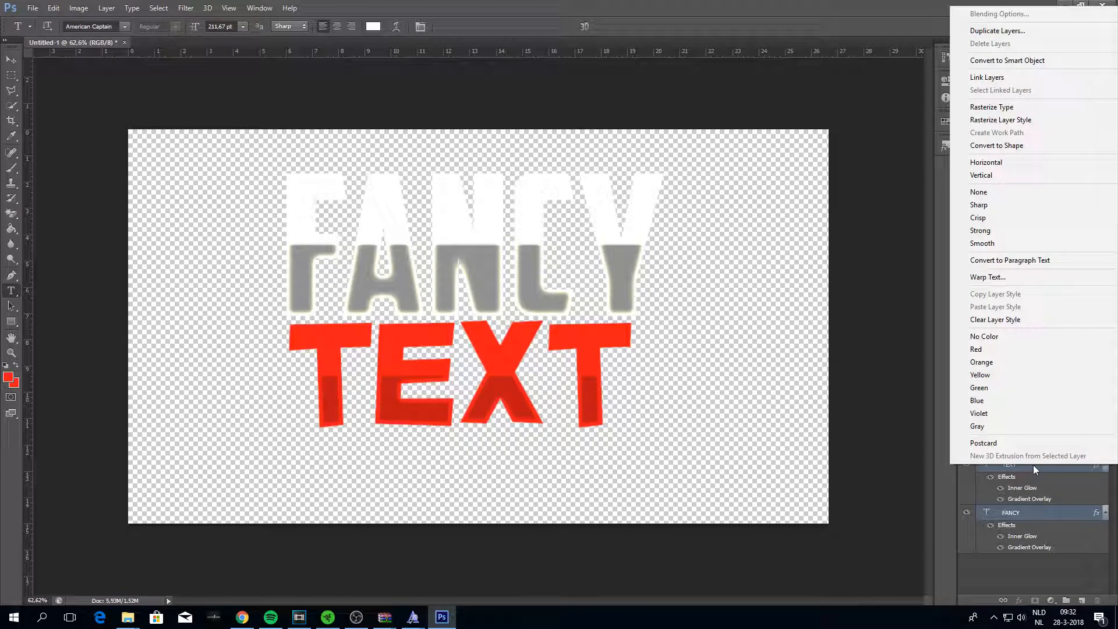
pyautogui.click(1061, 119)
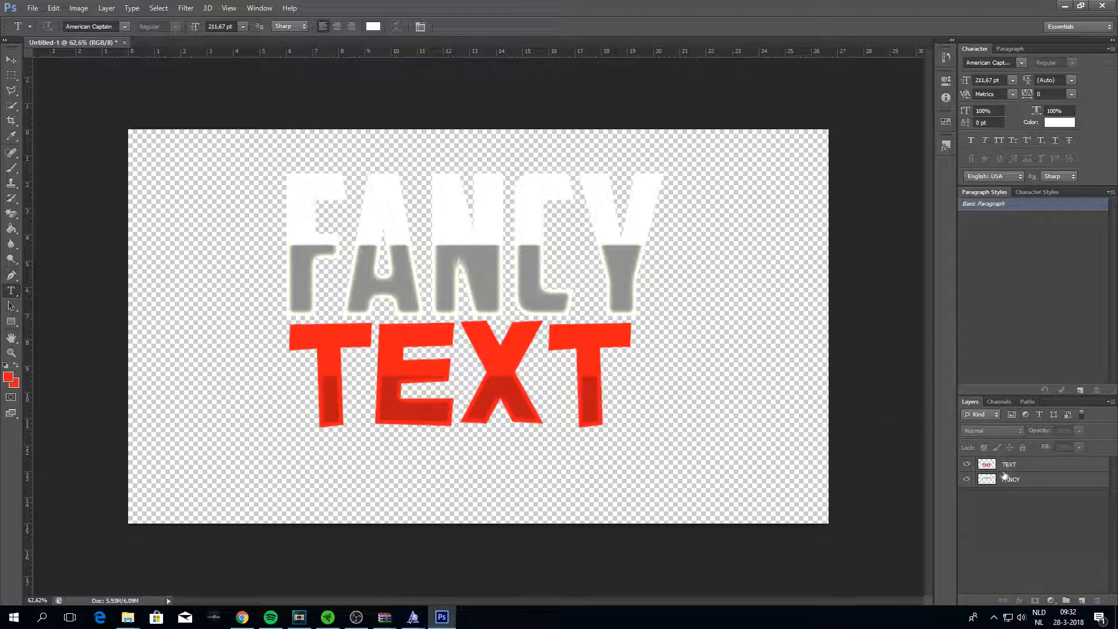
# Merge the rasterized TEXT and FANCY layers into a single layer.
pyautogui.click(1035, 466)
pyautogui.keyDown('shift'); pyautogui.click(1036, 480); pyautogui.keyUp('shift')
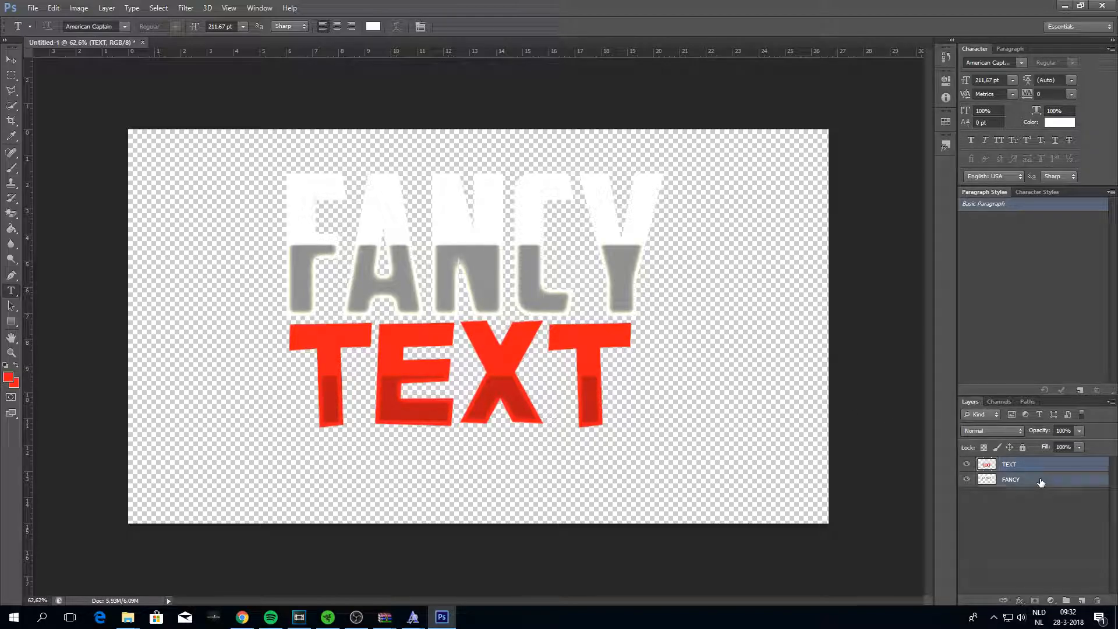
pyautogui.rightClick(1036, 472)
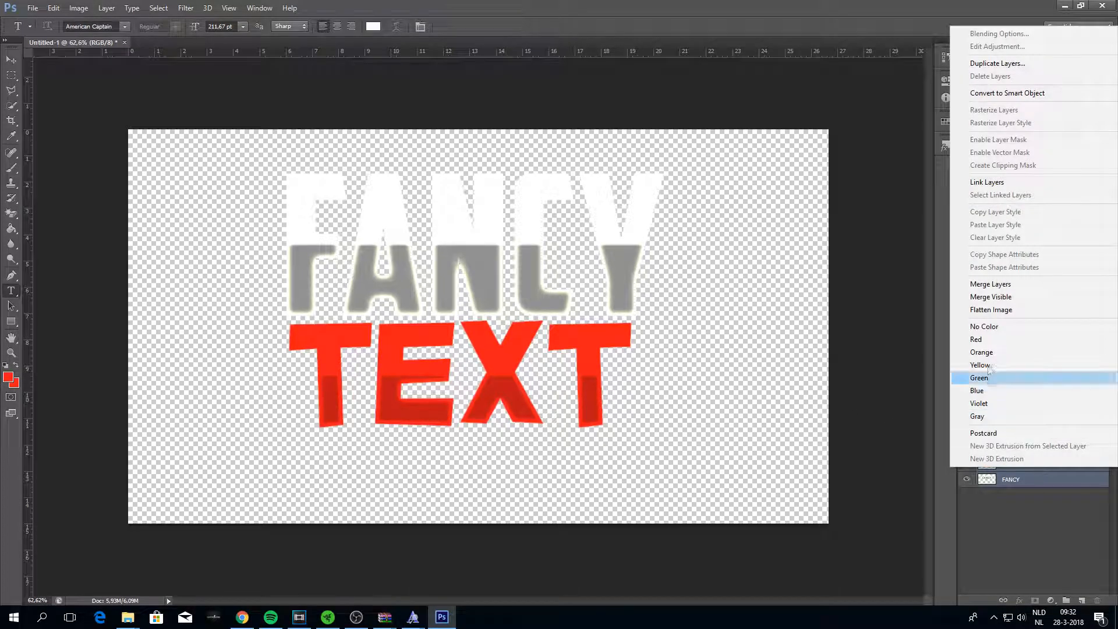
pyautogui.click(994, 283)
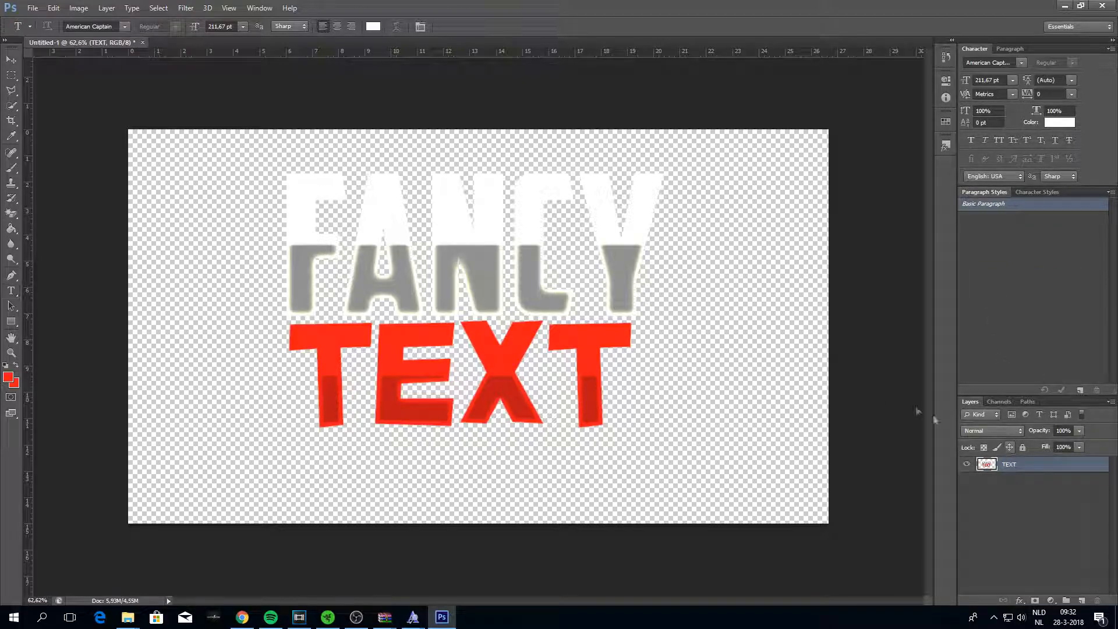
pyautogui.hotkey('ctrl', 't')
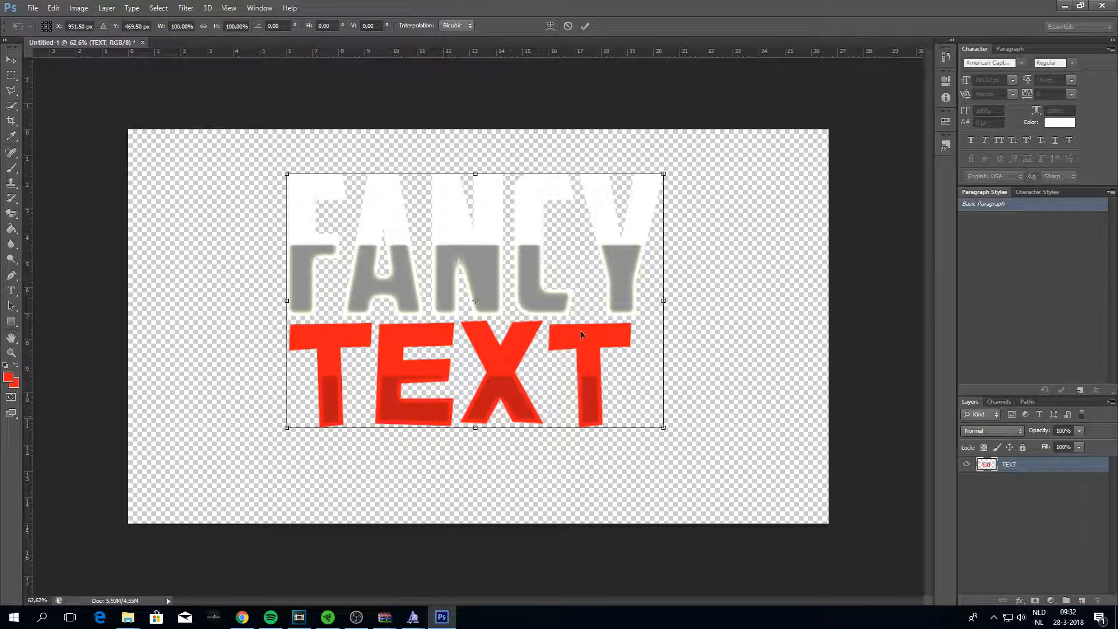
pyautogui.click(584, 26)
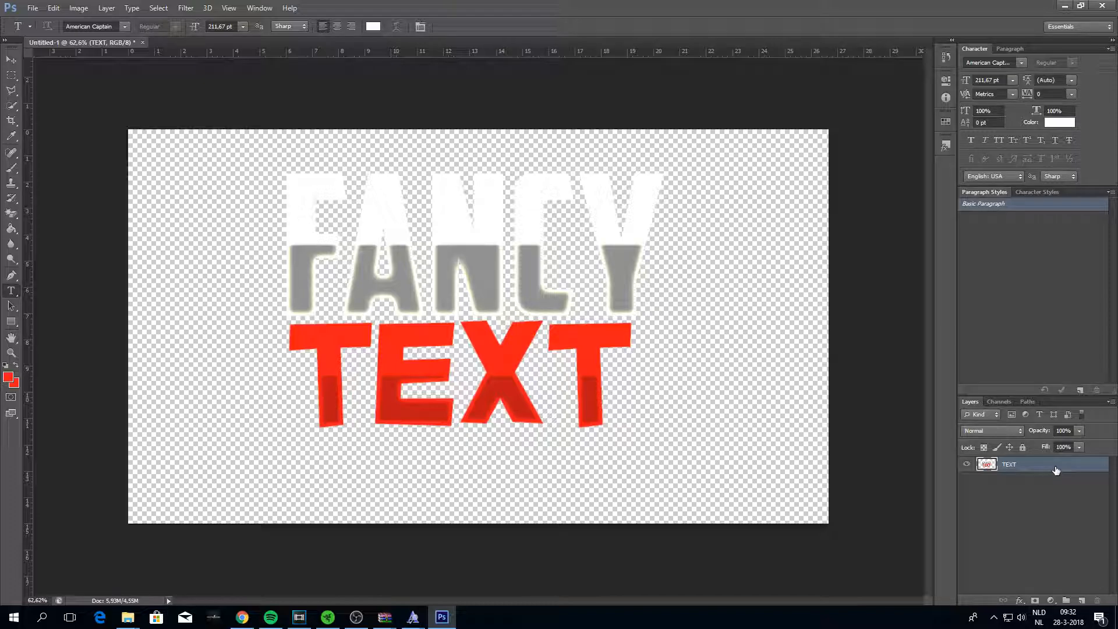
# Add a black outside Stroke of 12 px to the merged title layer and rasterize its layer style.
pyautogui.doubleClick(1056, 470)
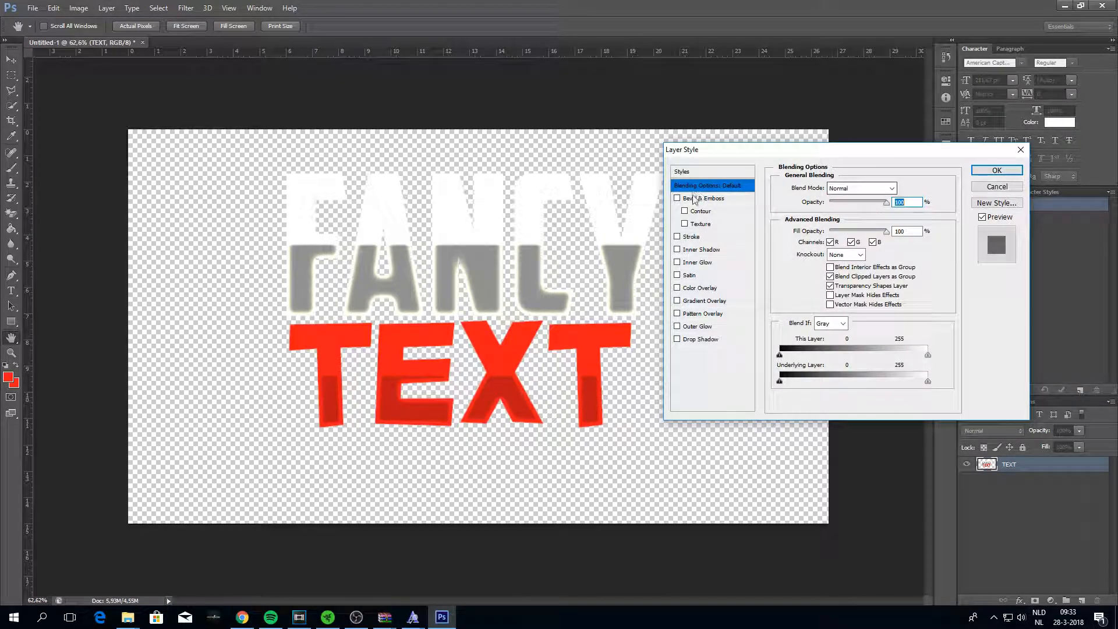
pyautogui.click(679, 238)
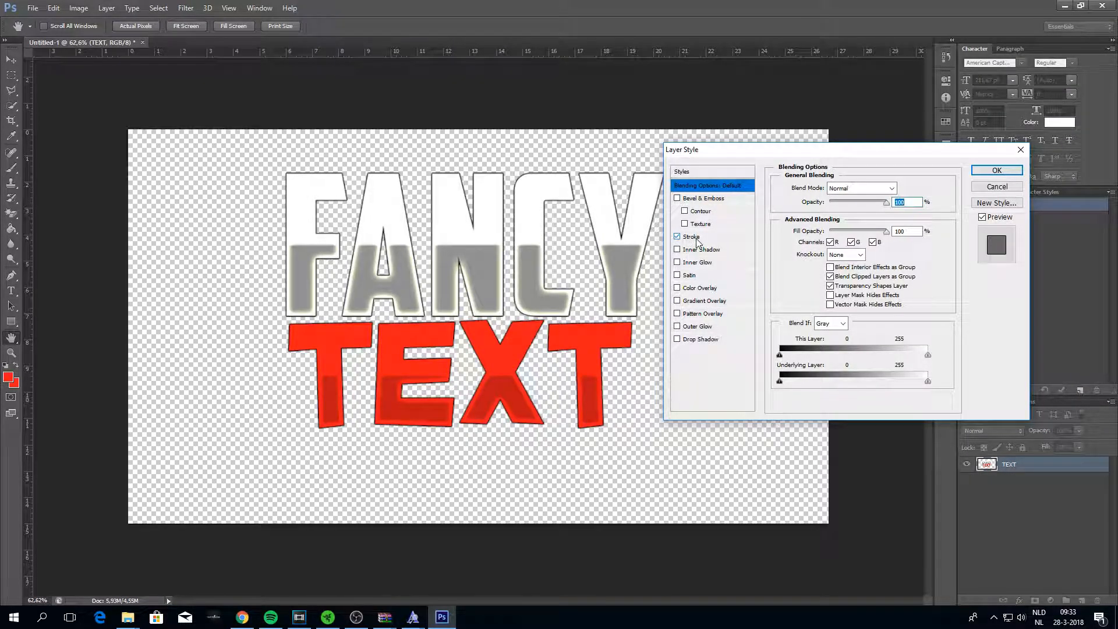
pyautogui.click(694, 237)
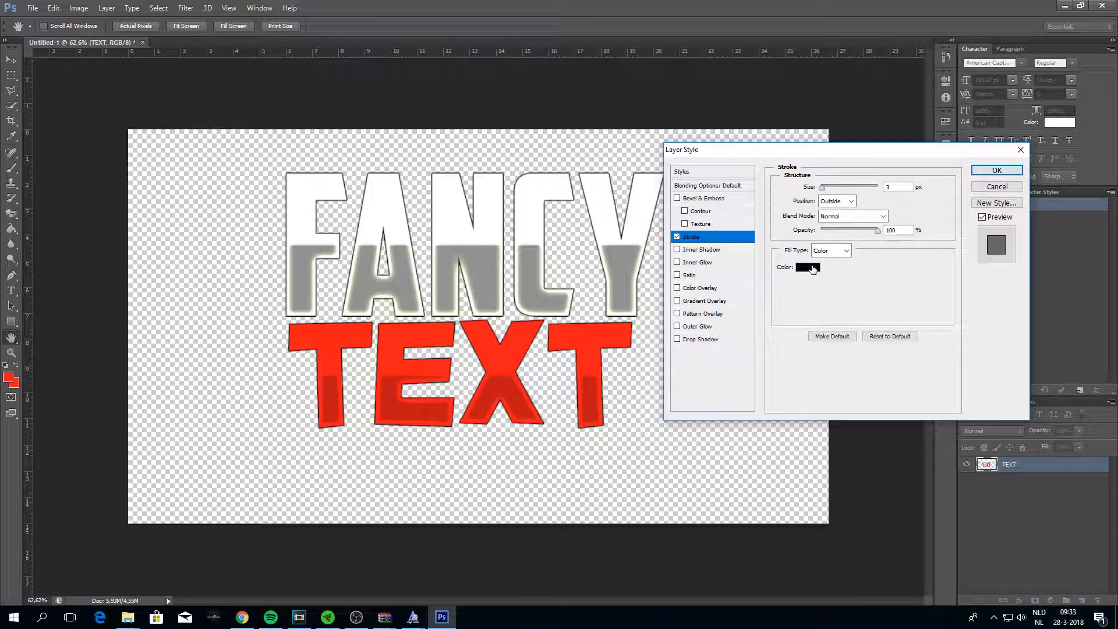
pyautogui.doubleClick(893, 185)
pyautogui.write('10')
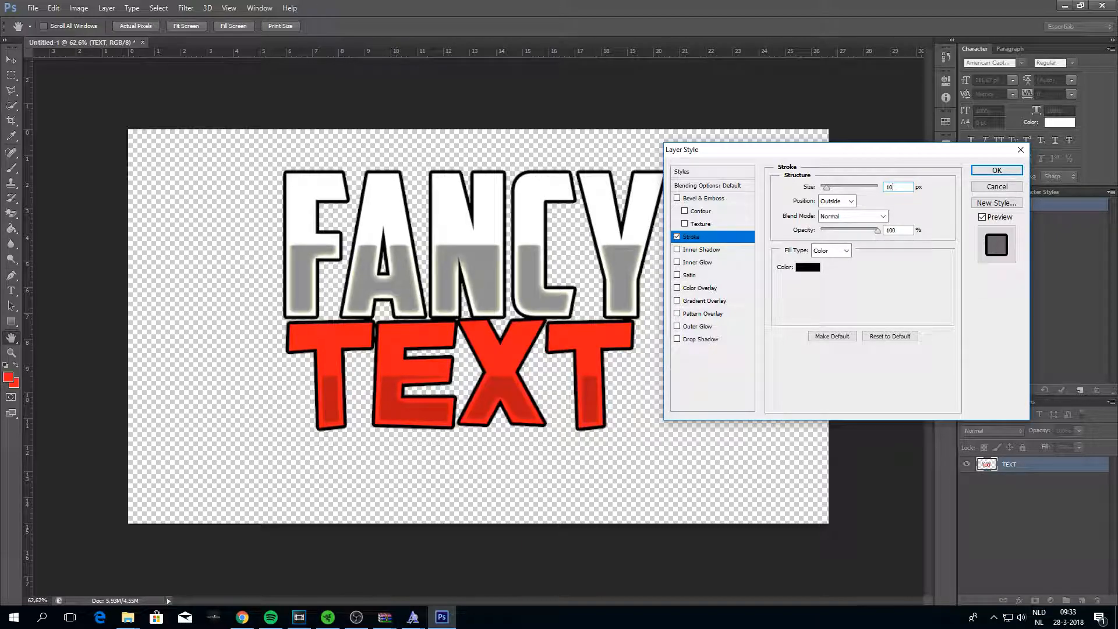
pyautogui.press('BackSpace')
pyautogui.write('2')
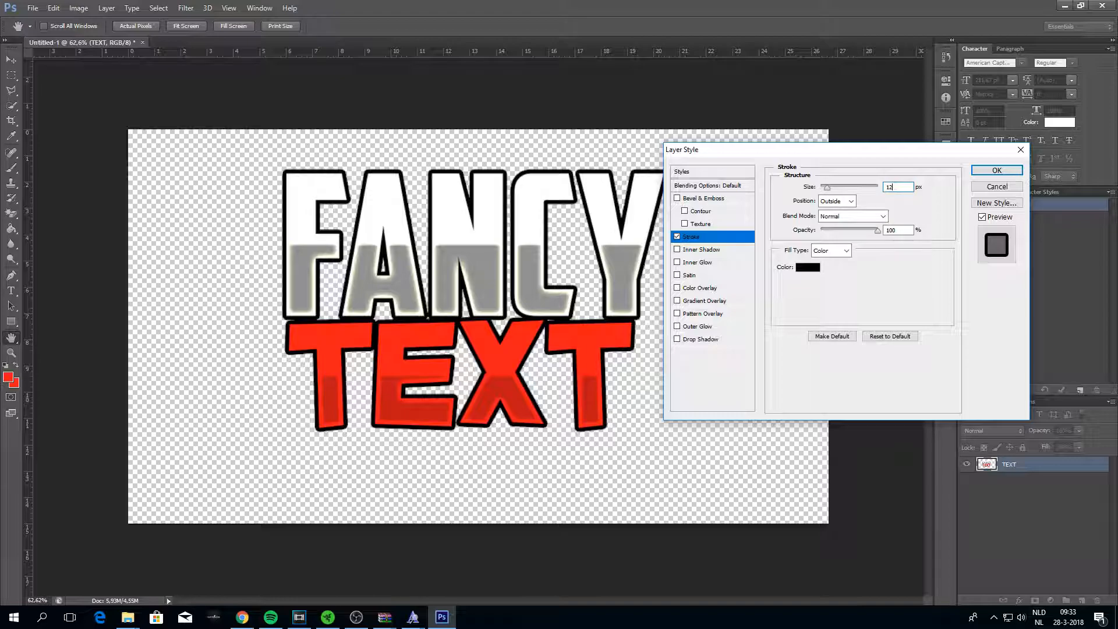
pyautogui.press('Return')
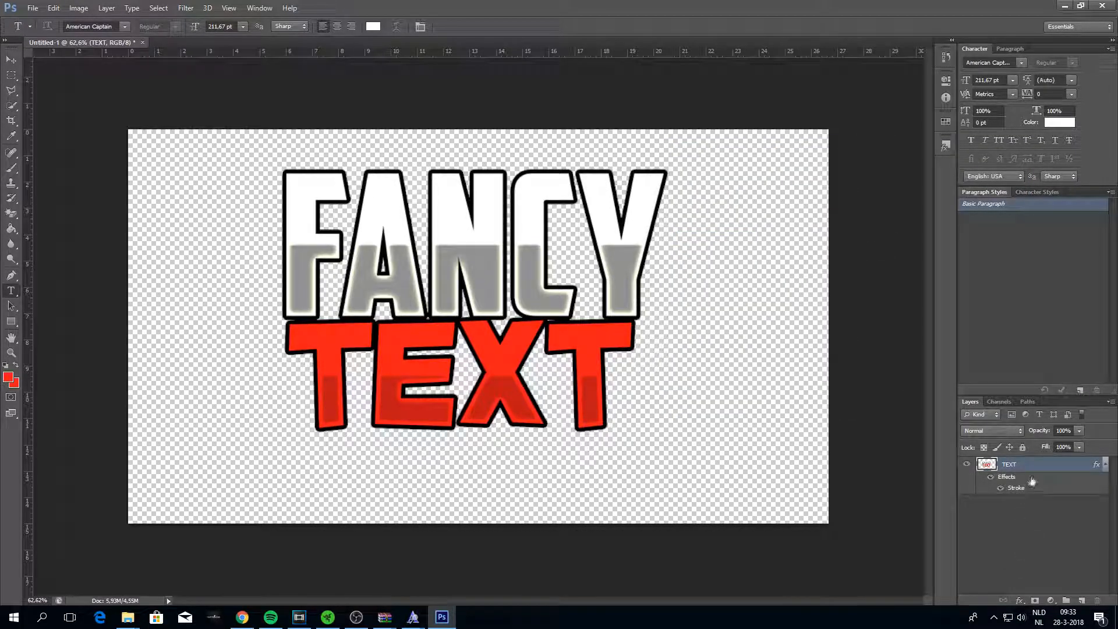
pyautogui.rightClick(1014, 465)
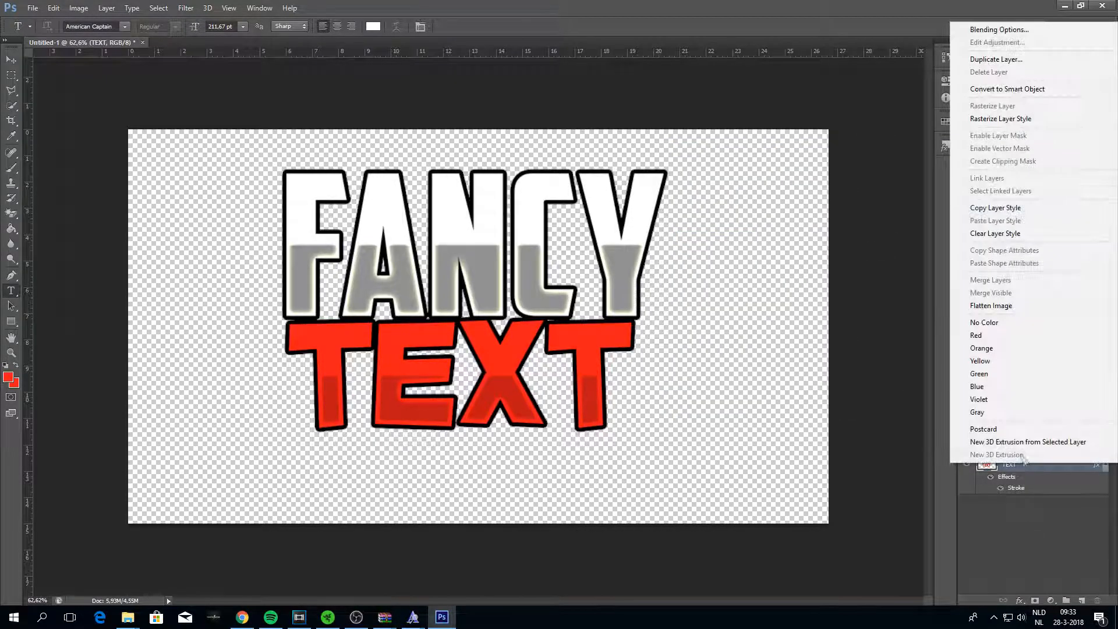
pyautogui.click(1003, 119)
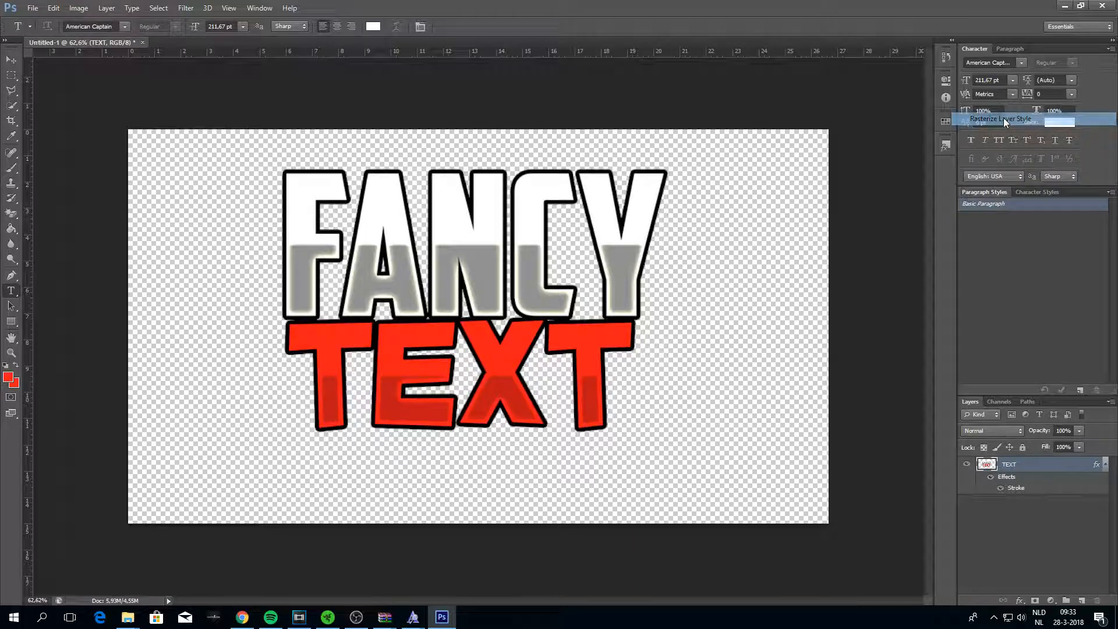
# Add a black Drop Shadow to the merged title layer with its blend mode set to Normal.
pyautogui.doubleClick(1040, 465)
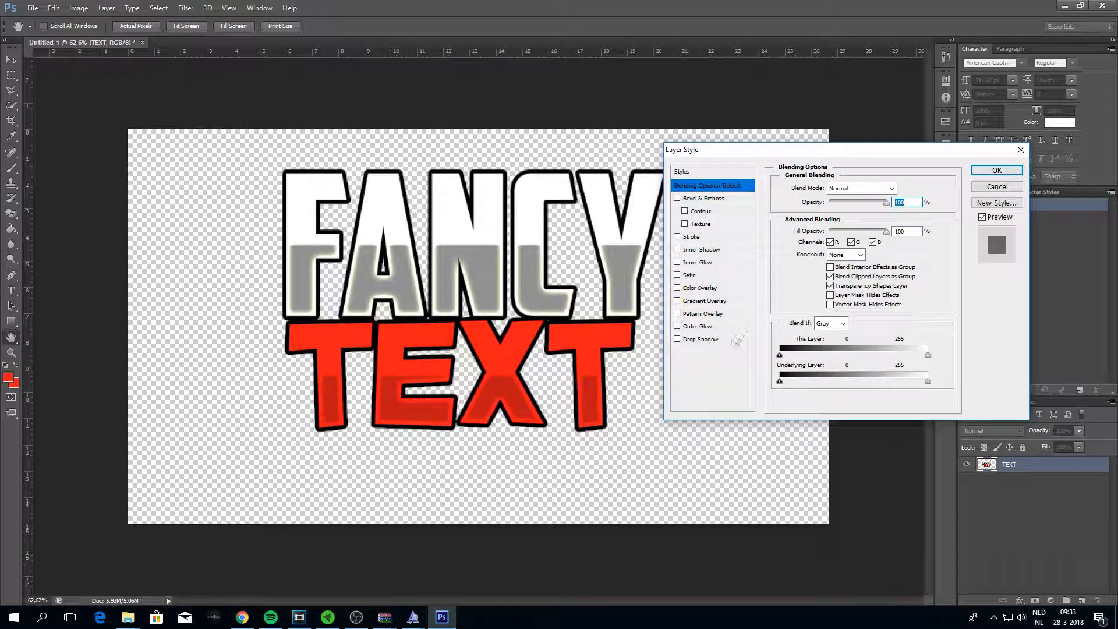
pyautogui.click(677, 340)
pyautogui.click(687, 340)
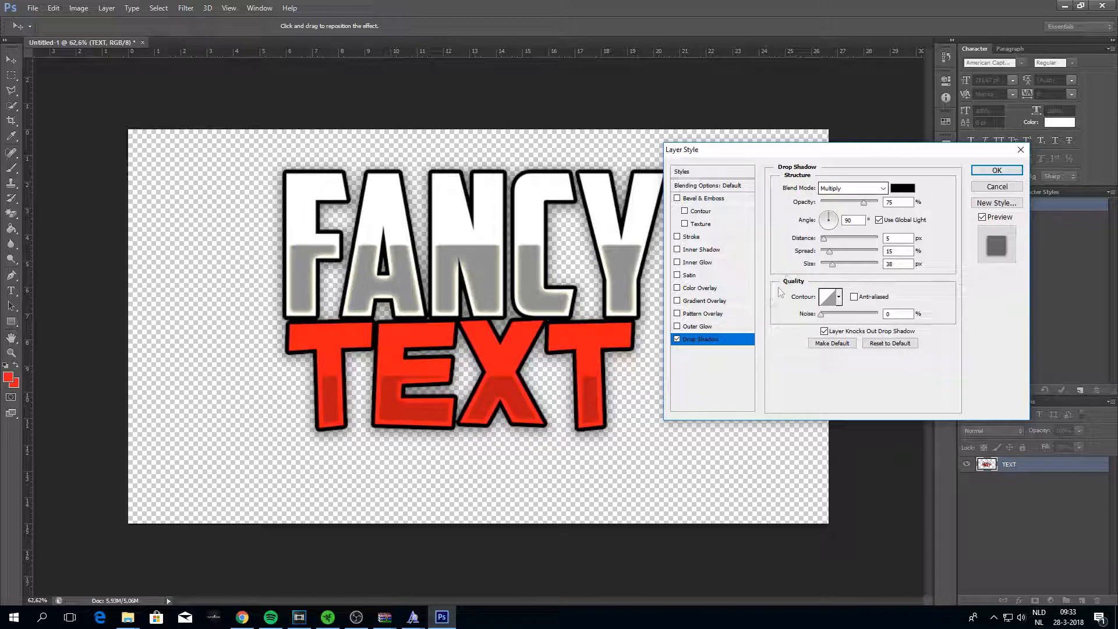
pyautogui.click(851, 188)
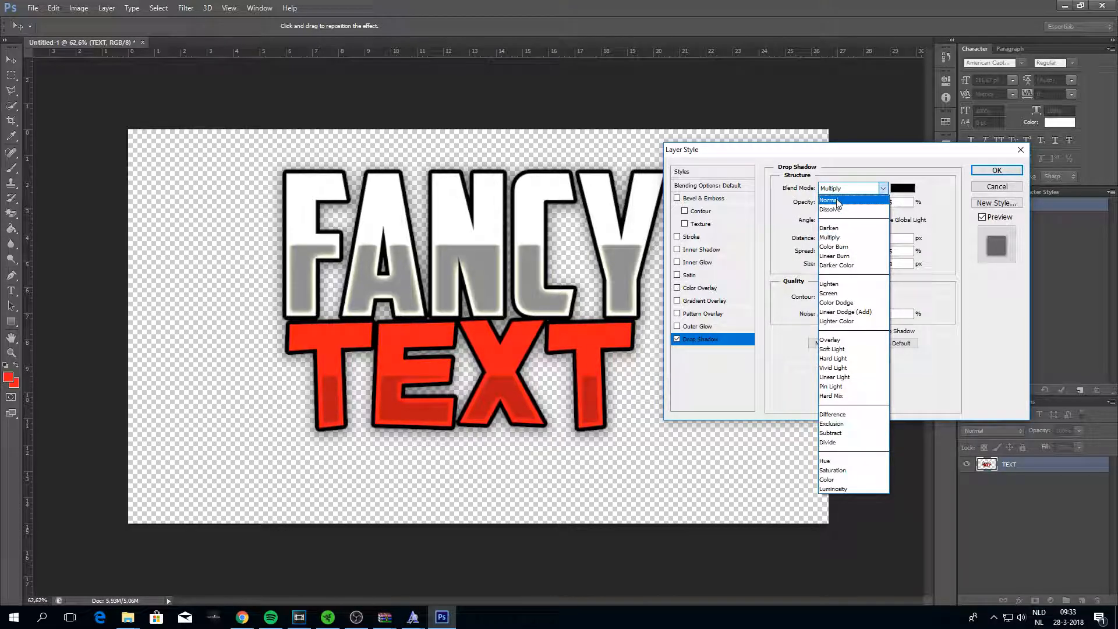
pyautogui.click(836, 192)
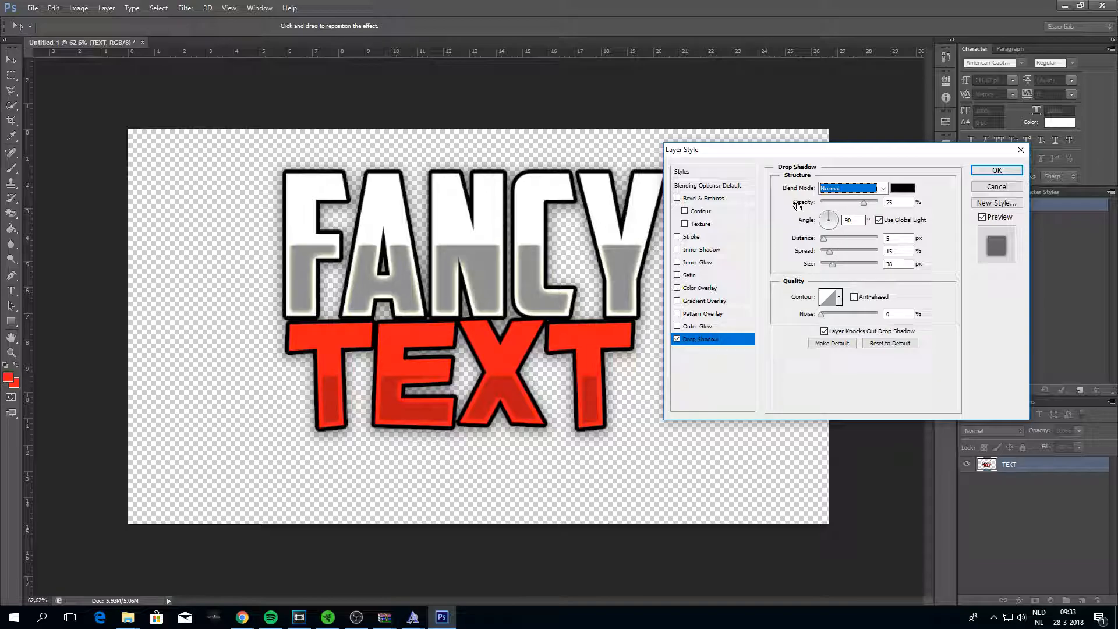
# Set the drop shadow to 100% opacity, 19 px distance, 0% spread and 0 px size, and rasterize the layer style.
pyautogui.moveTo(865, 202); pyautogui.dragTo(881, 202)
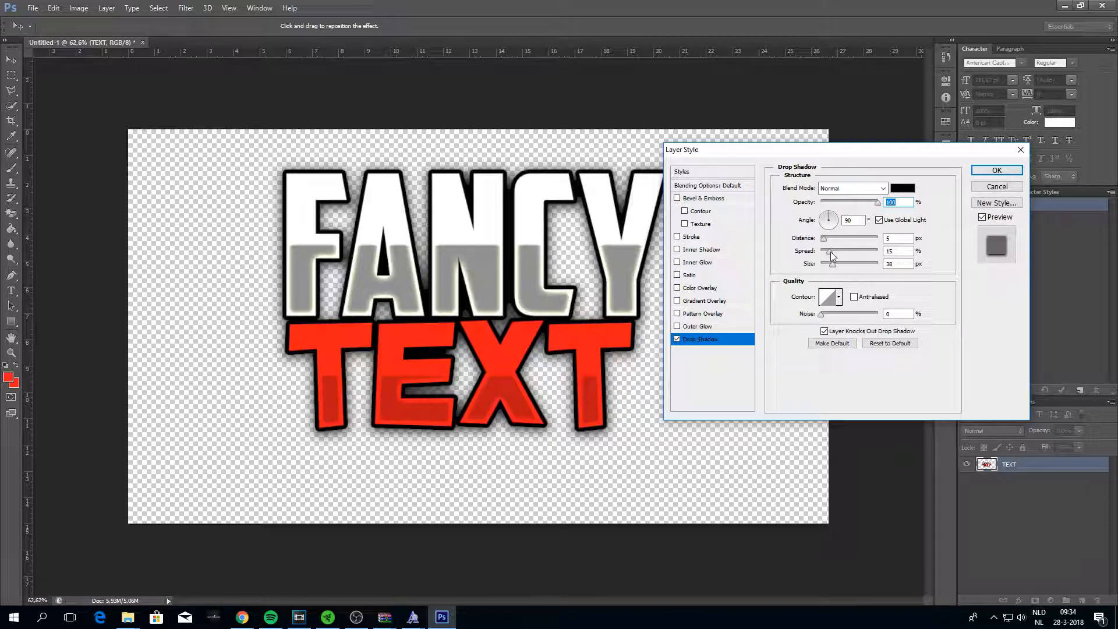
pyautogui.moveTo(830, 252); pyautogui.dragTo(766, 269)
pyautogui.moveTo(822, 240)
pyautogui.mouseDown()
pyautogui.moveTo(867, 240)
pyautogui.moveTo(832, 241)
pyautogui.mouseUp()
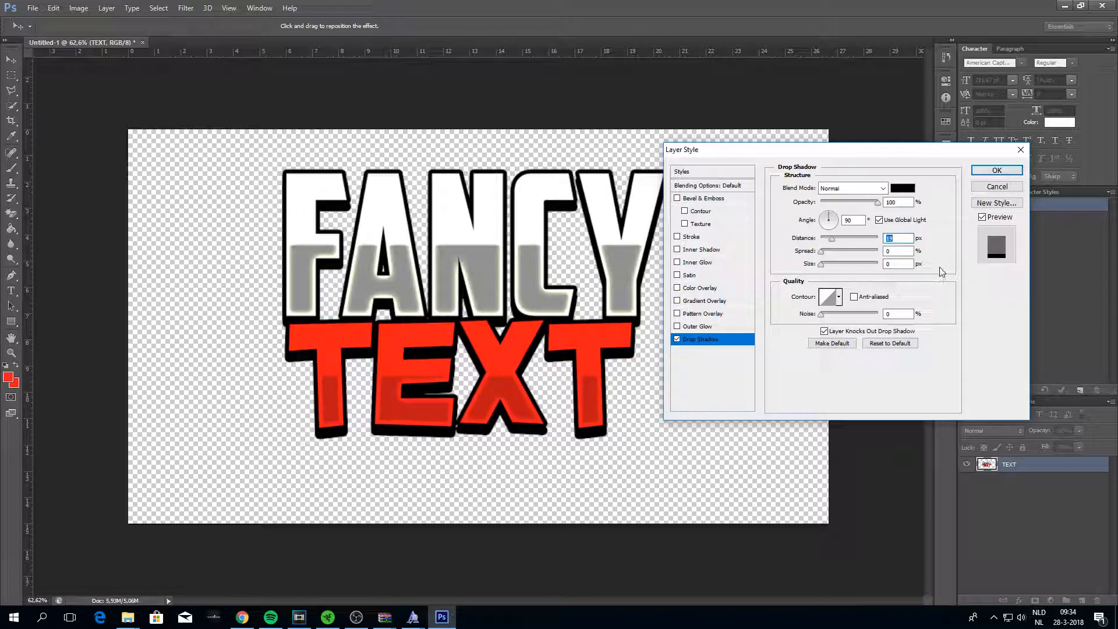
pyautogui.click(996, 170)
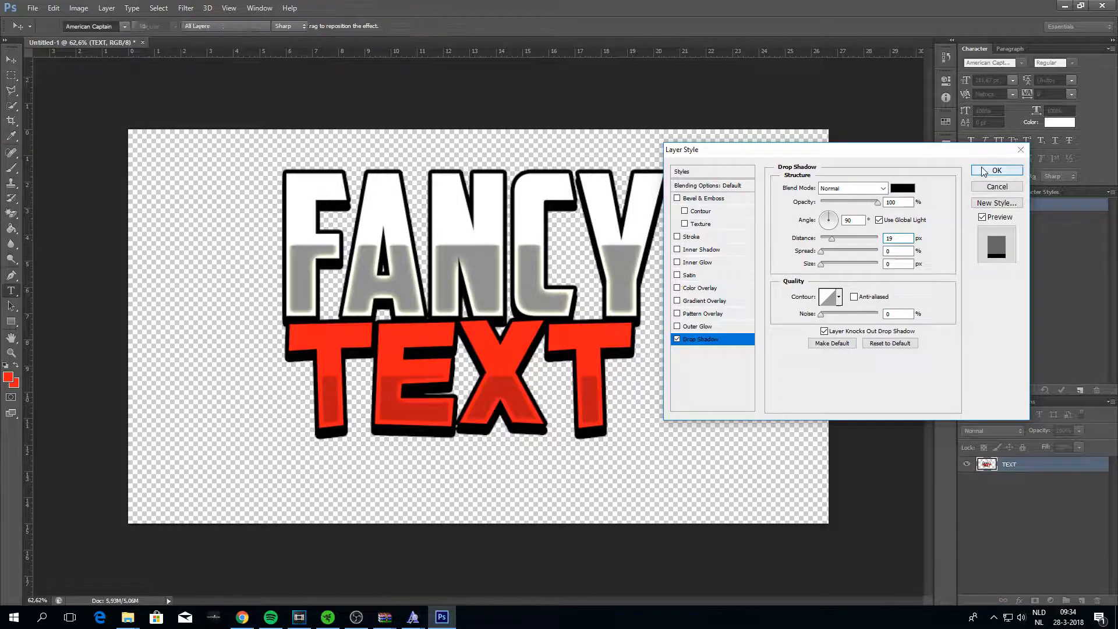
pyautogui.rightClick(1042, 464)
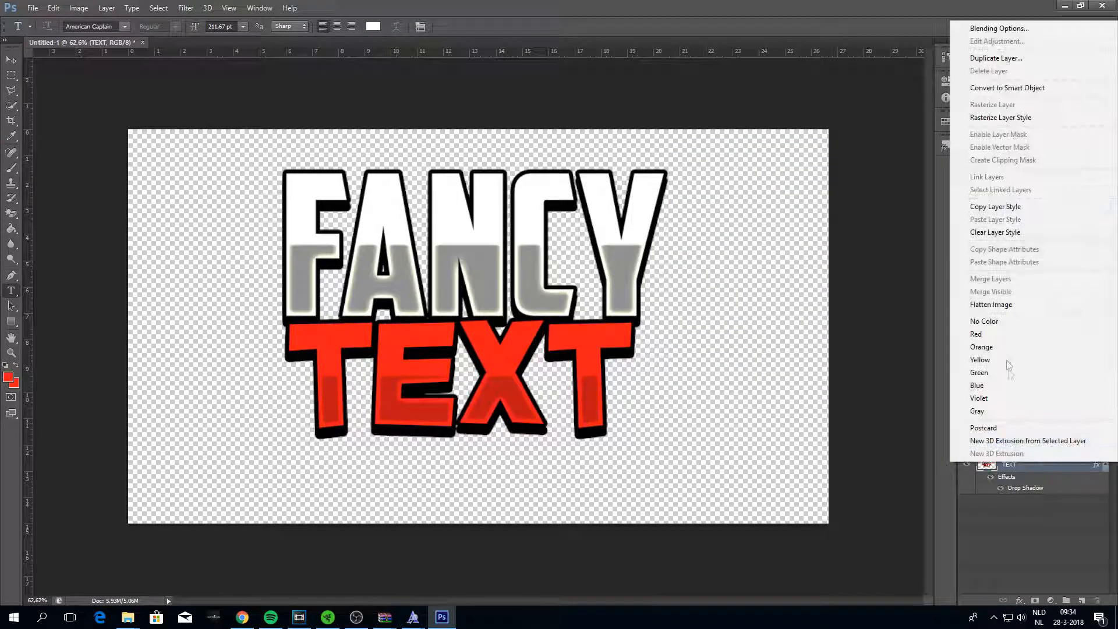
pyautogui.click(999, 119)
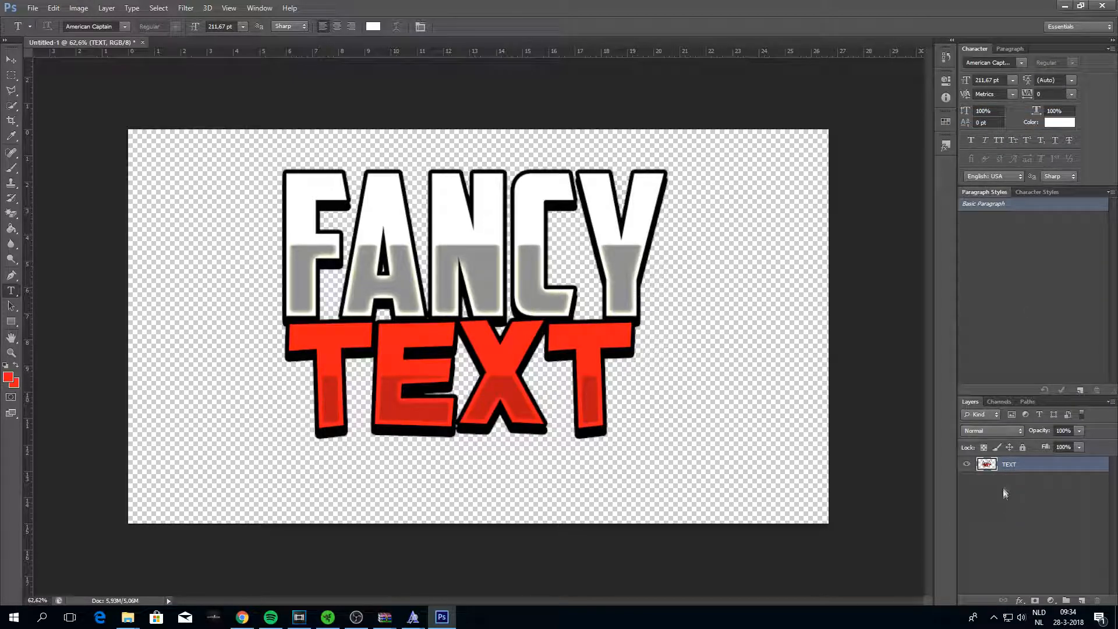
# Add an outside Stroke in white, ffffff, to the title layer.
pyautogui.doubleClick(1055, 470)
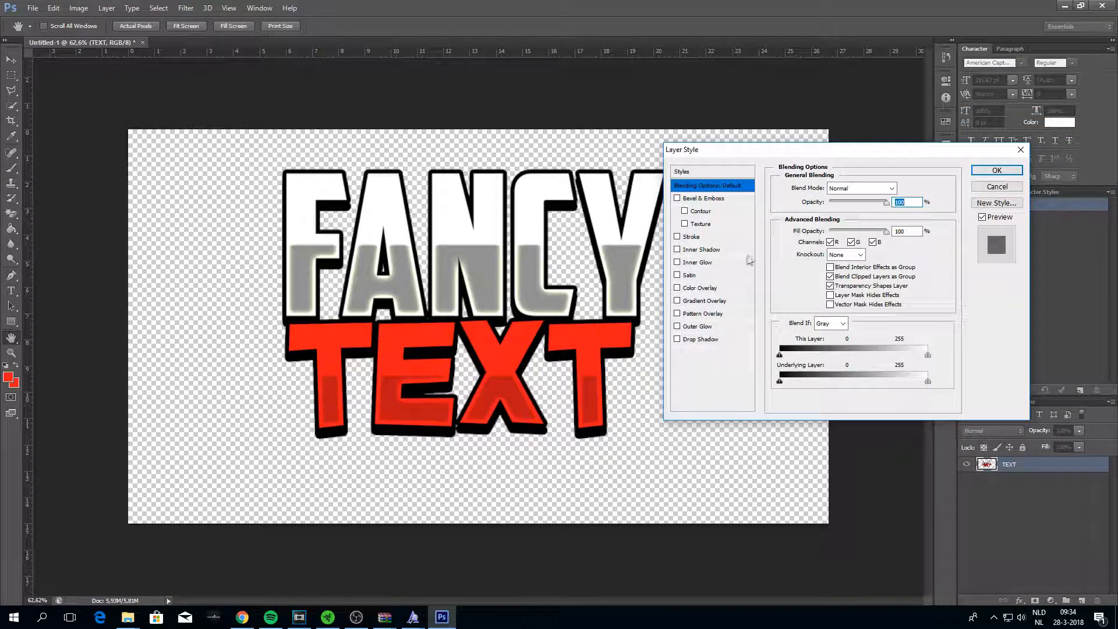
pyautogui.click(677, 236)
pyautogui.click(690, 237)
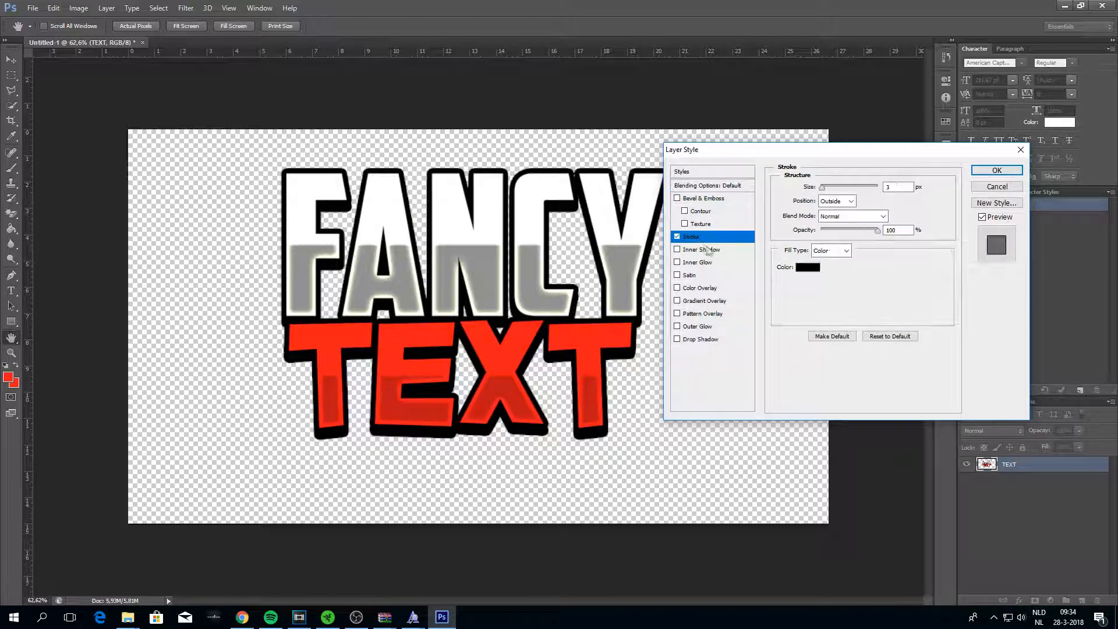
pyautogui.click(677, 237)
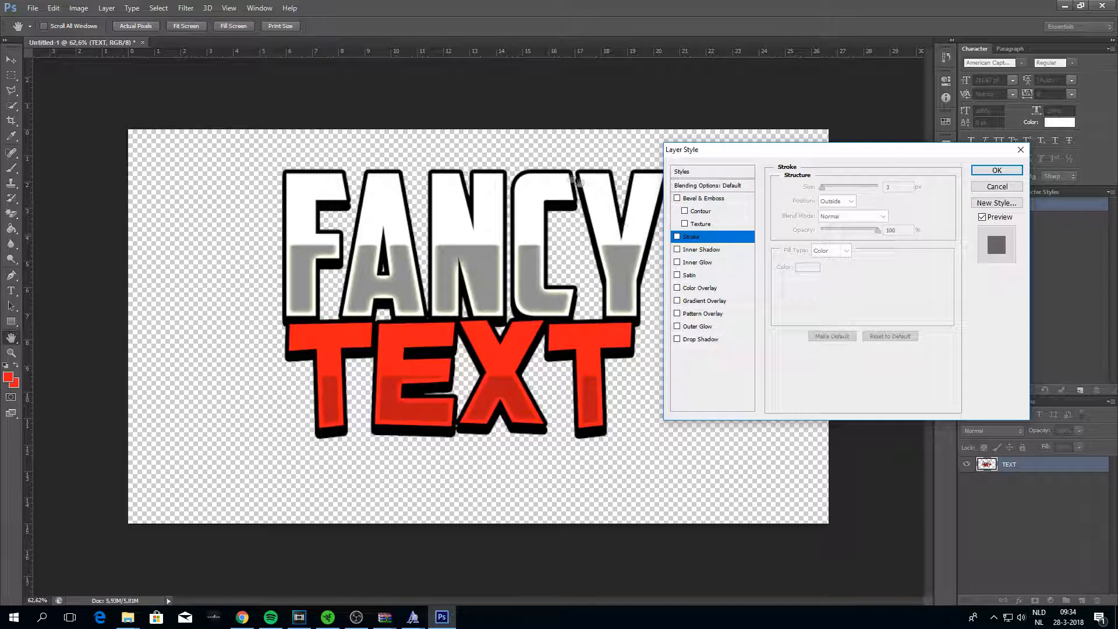
pyautogui.click(677, 236)
pyautogui.click(808, 266)
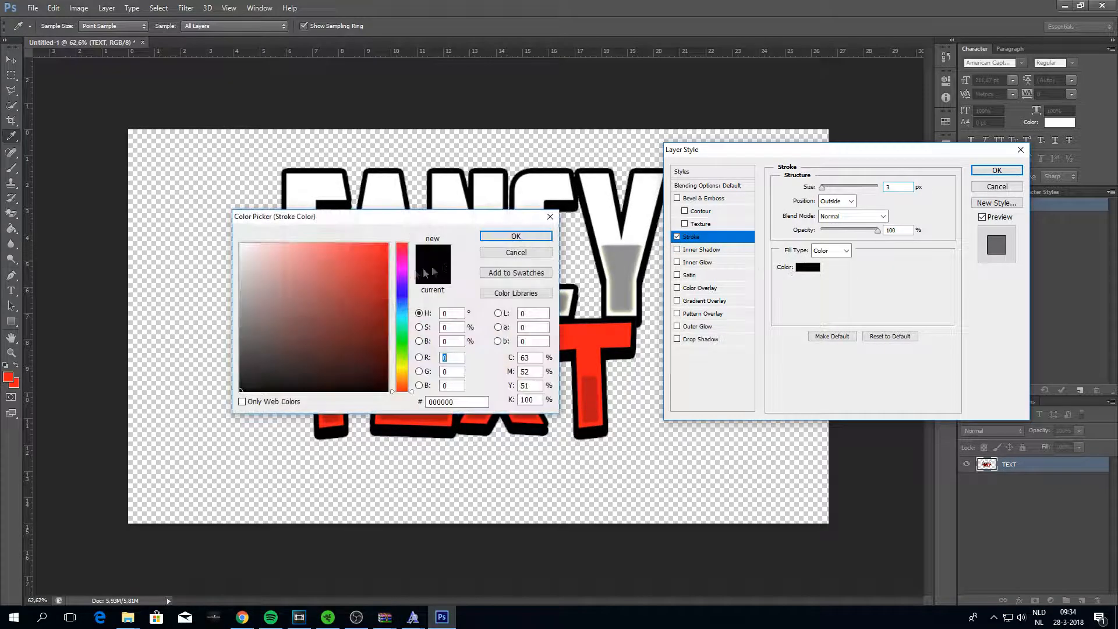
pyautogui.moveTo(275, 283); pyautogui.dragTo(236, 240)
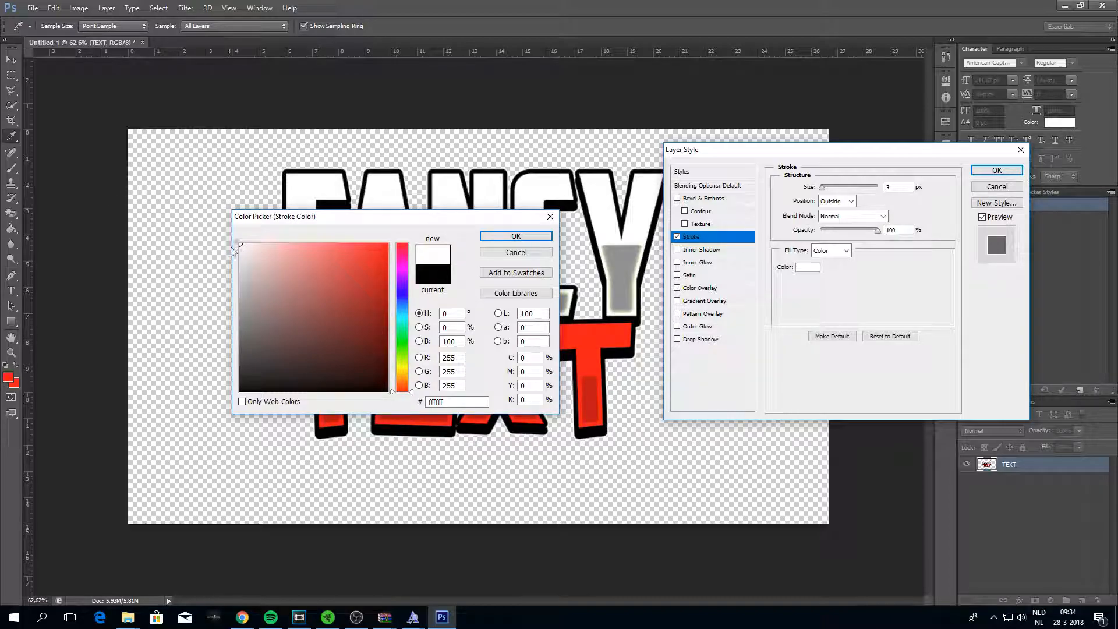
pyautogui.click(541, 237)
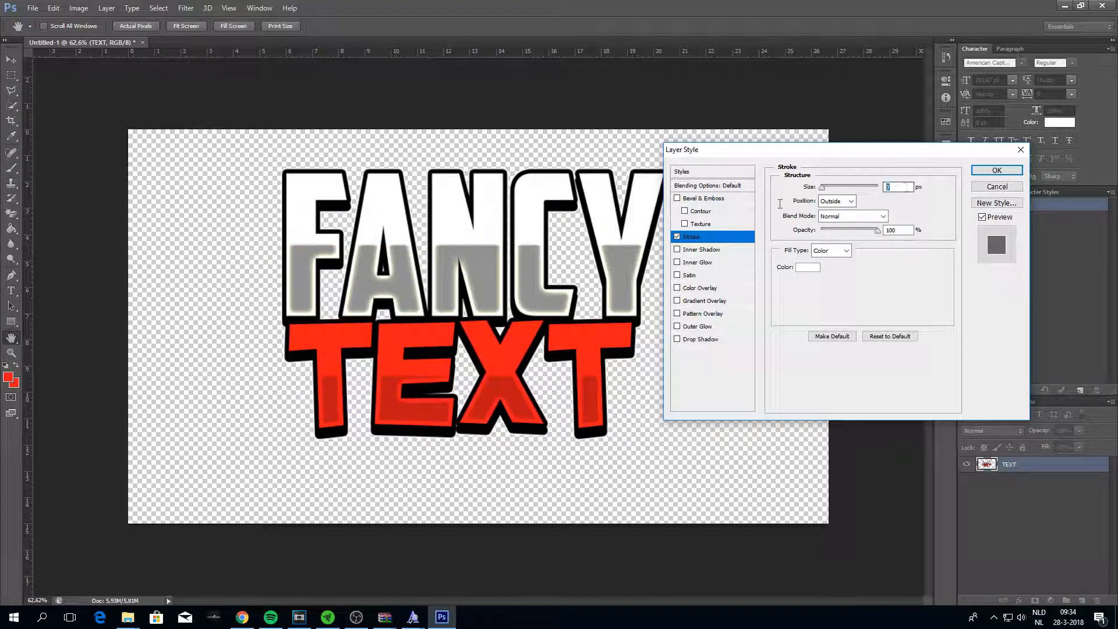
# Set the white stroke's size to 12 px and rasterize the layer style.
pyautogui.write('12')
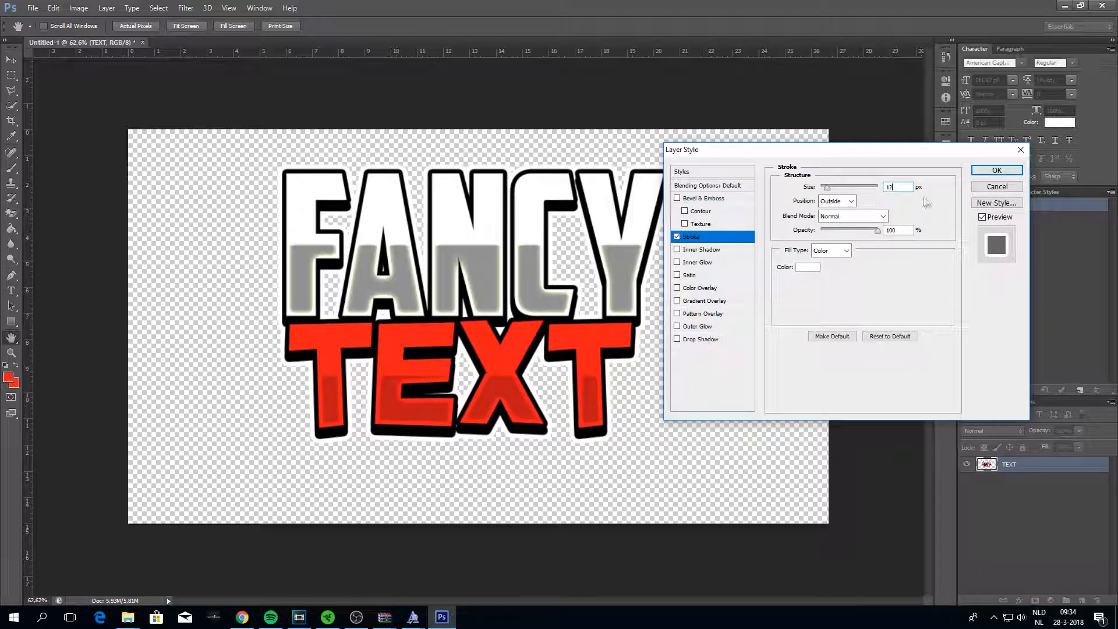
pyautogui.click(997, 170)
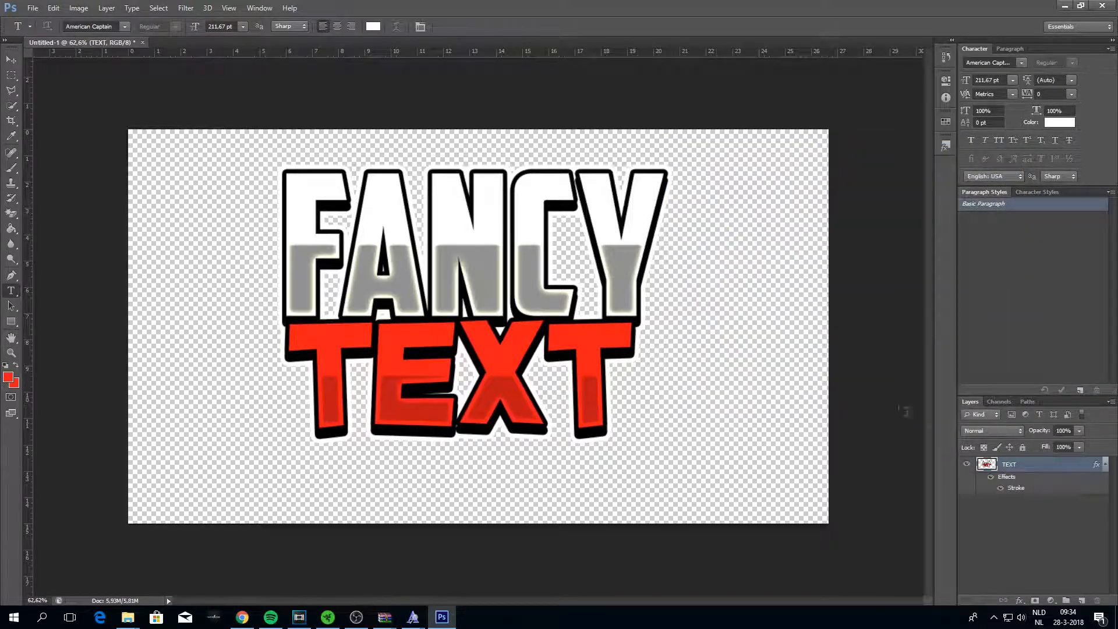
pyautogui.rightClick(1037, 464)
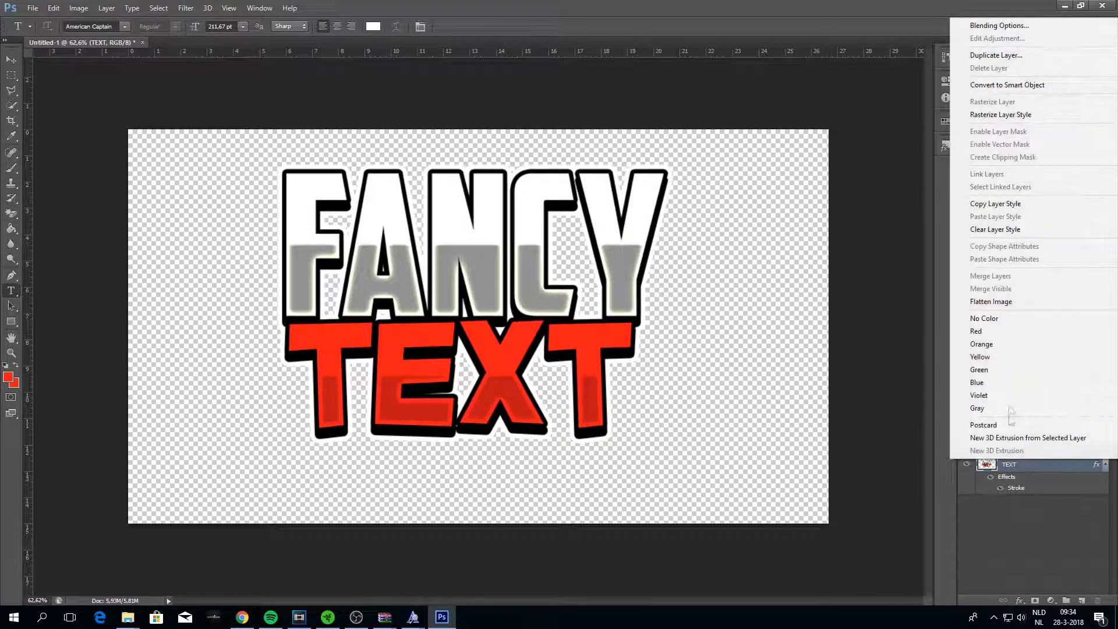
pyautogui.click(1011, 115)
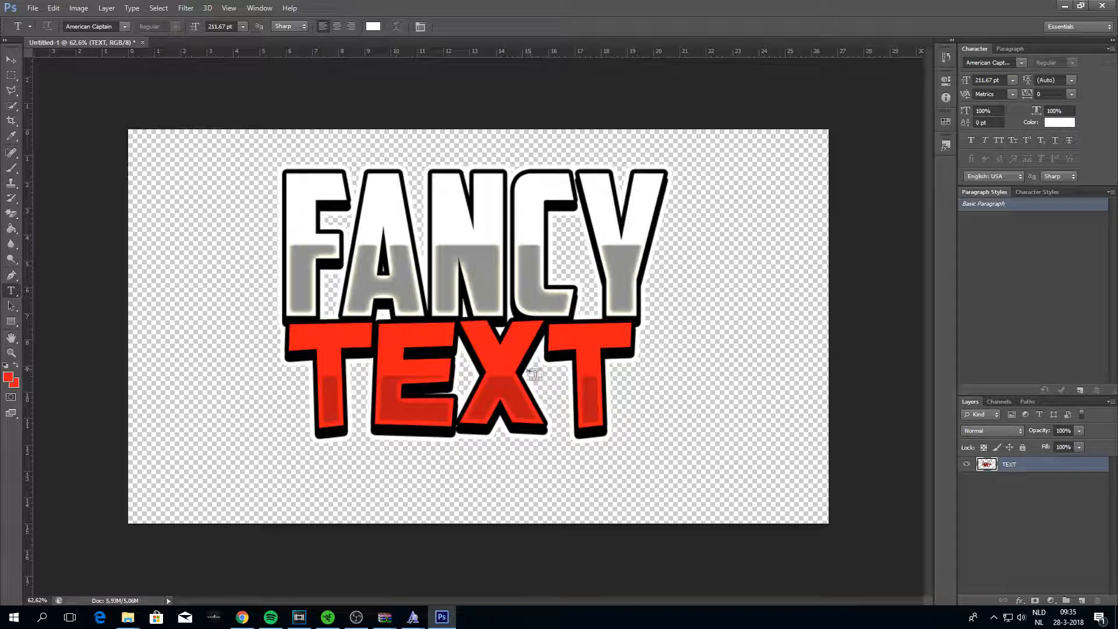
# Add a soft black Drop Shadow to the title layer with Multiply blending, 75% opacity, 32% spread and a slightly increased size.
pyautogui.doubleClick(1048, 470)
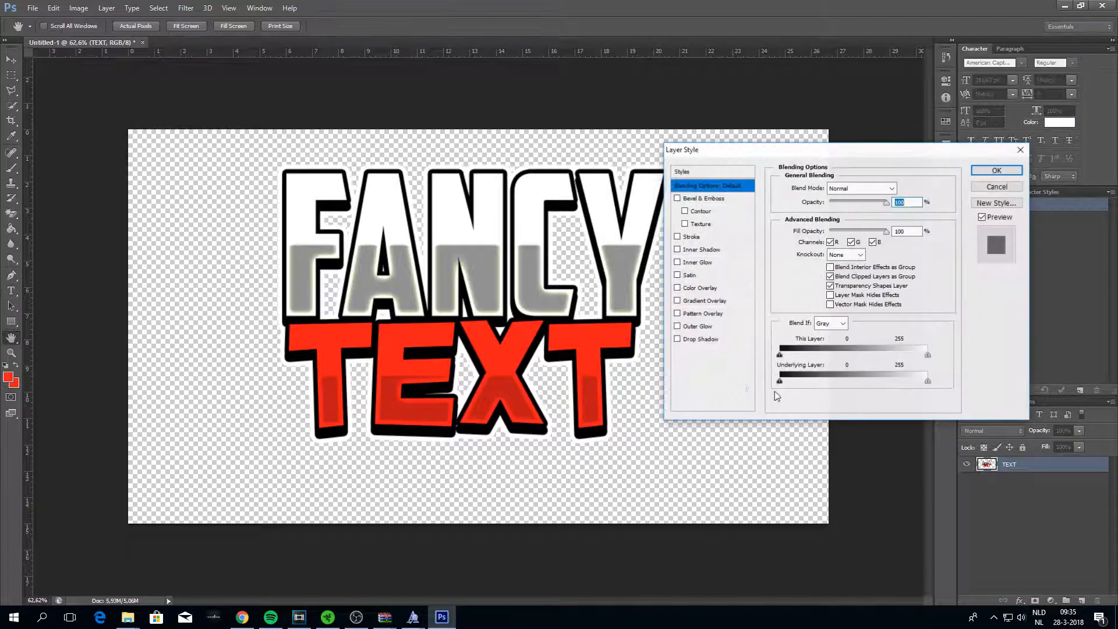
pyautogui.click(677, 339)
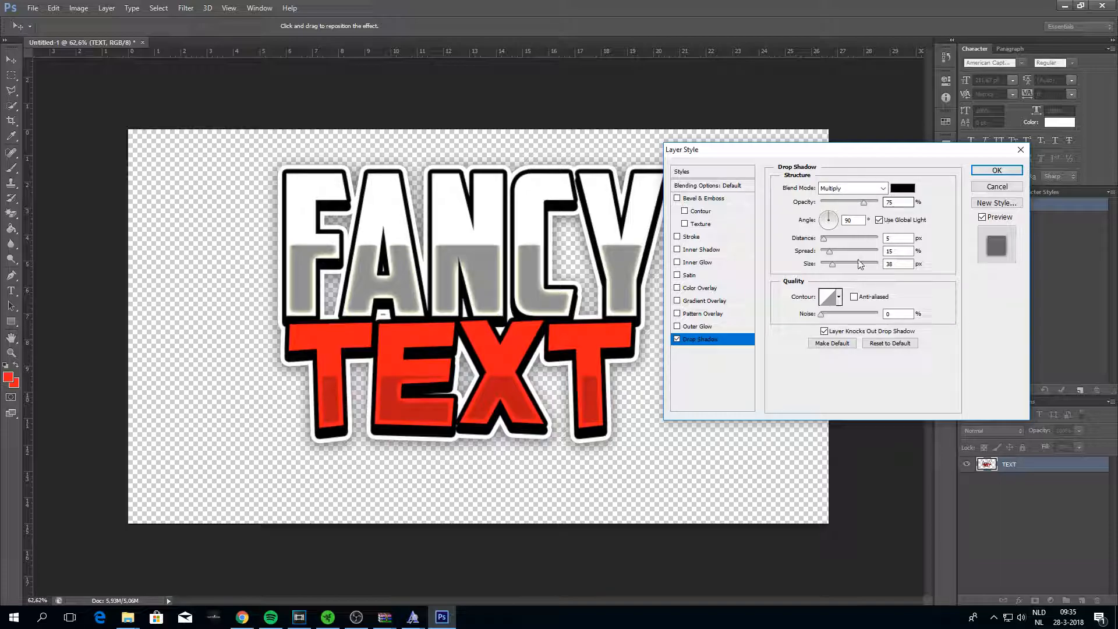
pyautogui.moveTo(830, 252); pyautogui.dragTo(839, 267)
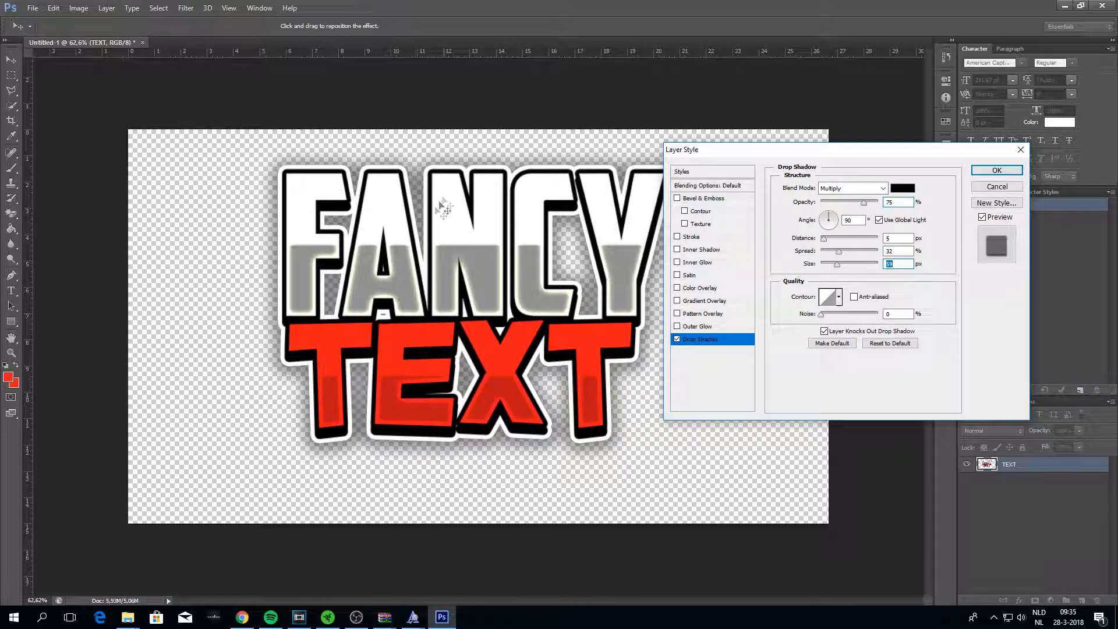
pyautogui.click(997, 172)
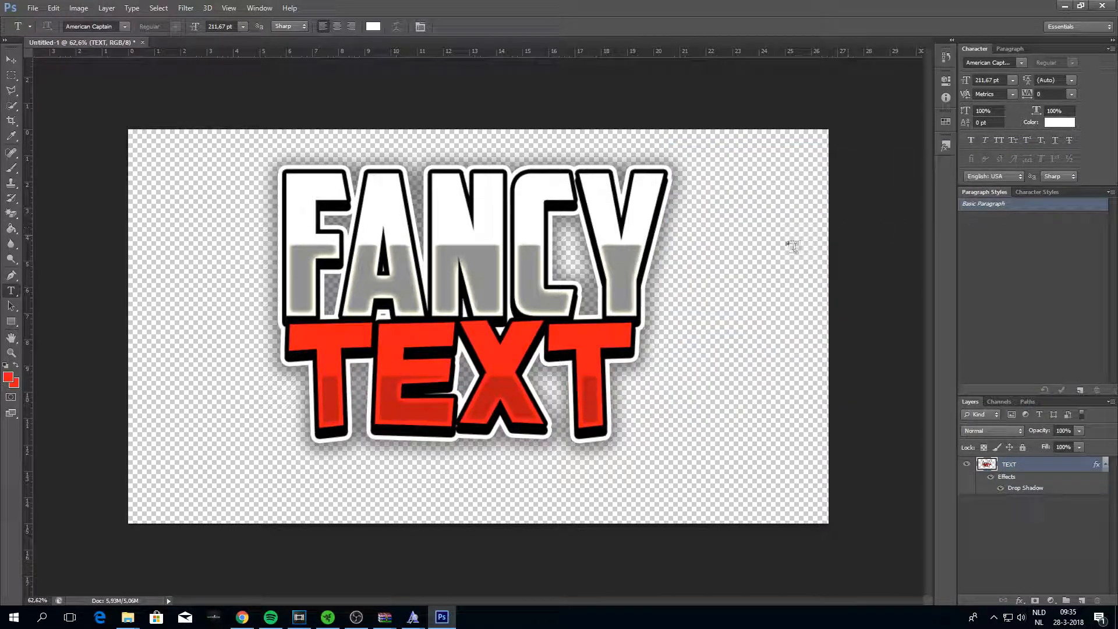
# Move the title slightly down and right with Free Transform, centring it at about X 964.5 px, Y 531.5 px.
pyautogui.scroll(-3, 587, 296)
pyautogui.scroll(3, 587, 297)
pyautogui.hotkey('ctrl', 't')
pyautogui.moveTo(532, 268); pyautogui.dragTo(537, 285)
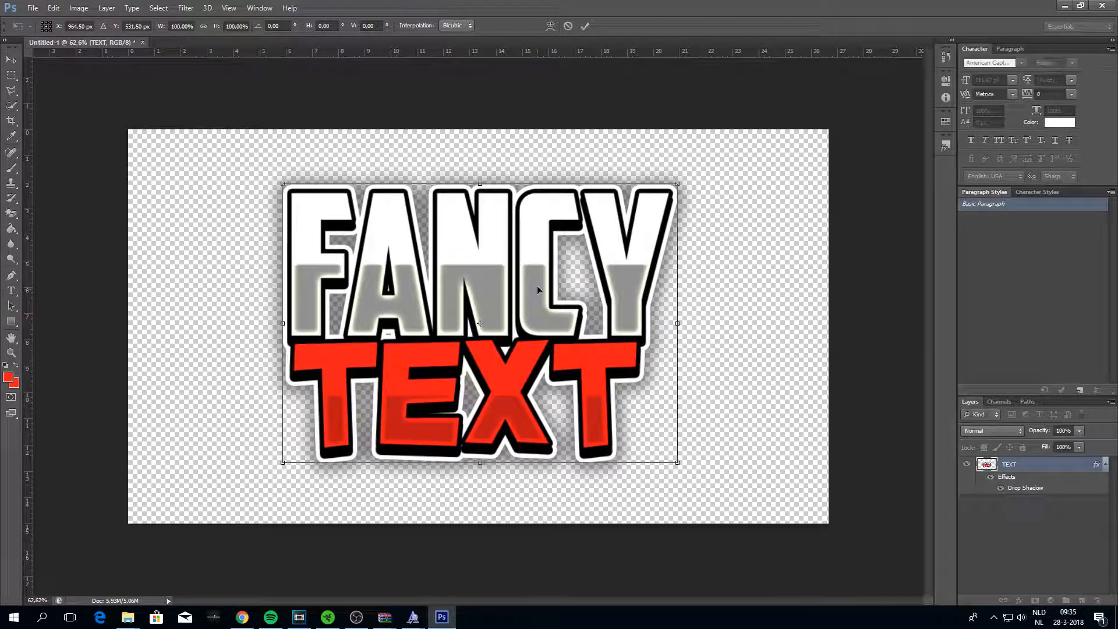
pyautogui.click(585, 26)
pyautogui.scroll(-3, 564, 361)
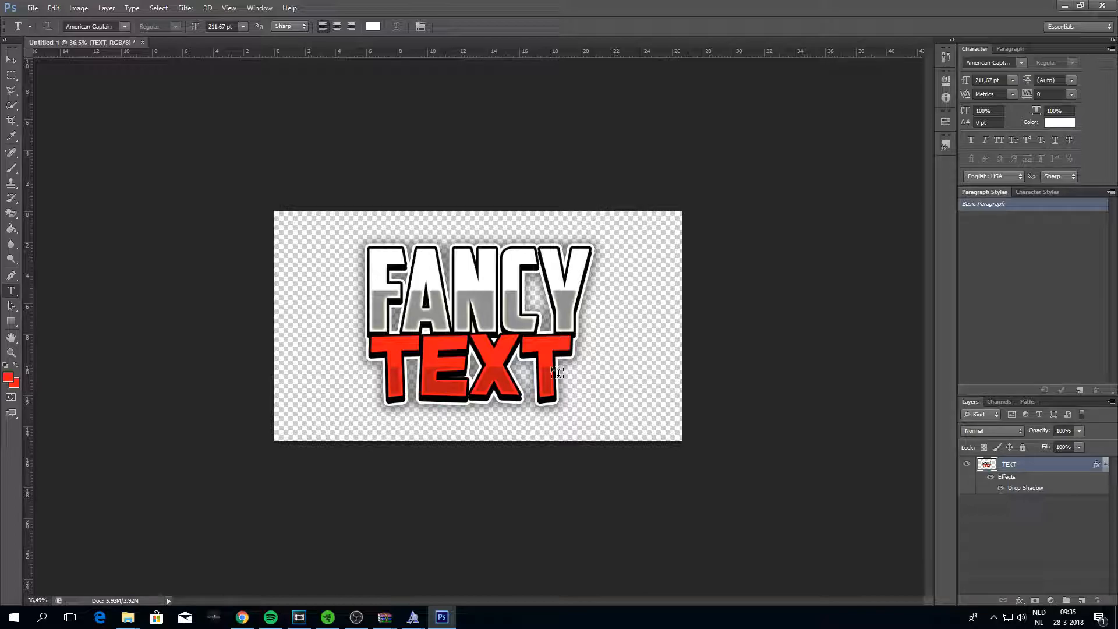
pyautogui.scroll(5, 531, 361)
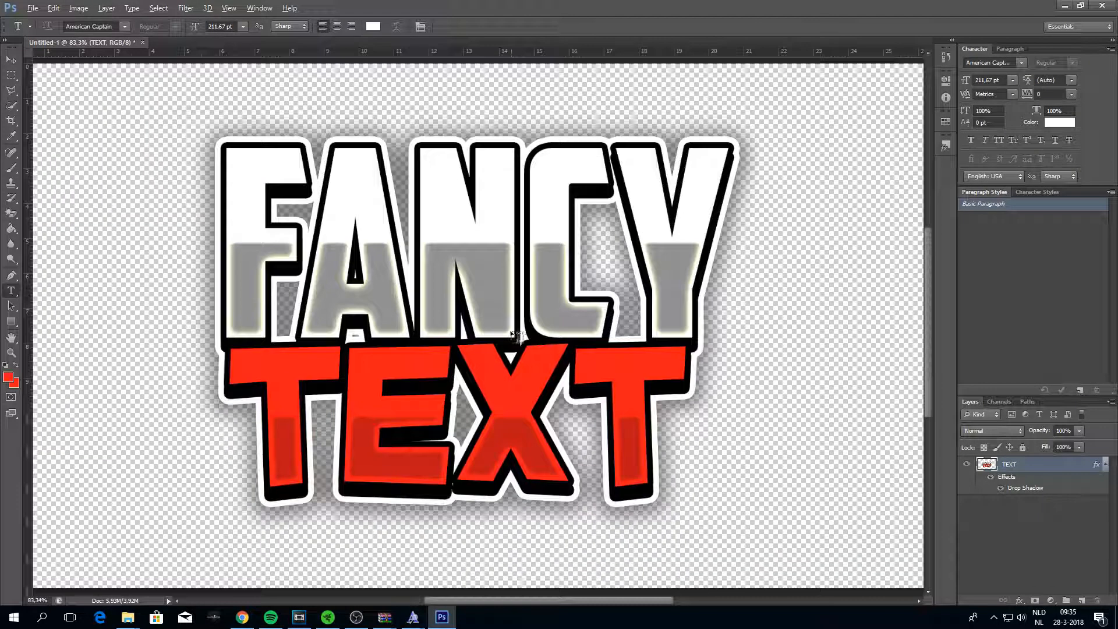
pyautogui.scroll(-4, 509, 329)
pyautogui.scroll(3, 513, 331)
pyautogui.scroll(-2, 518, 331)
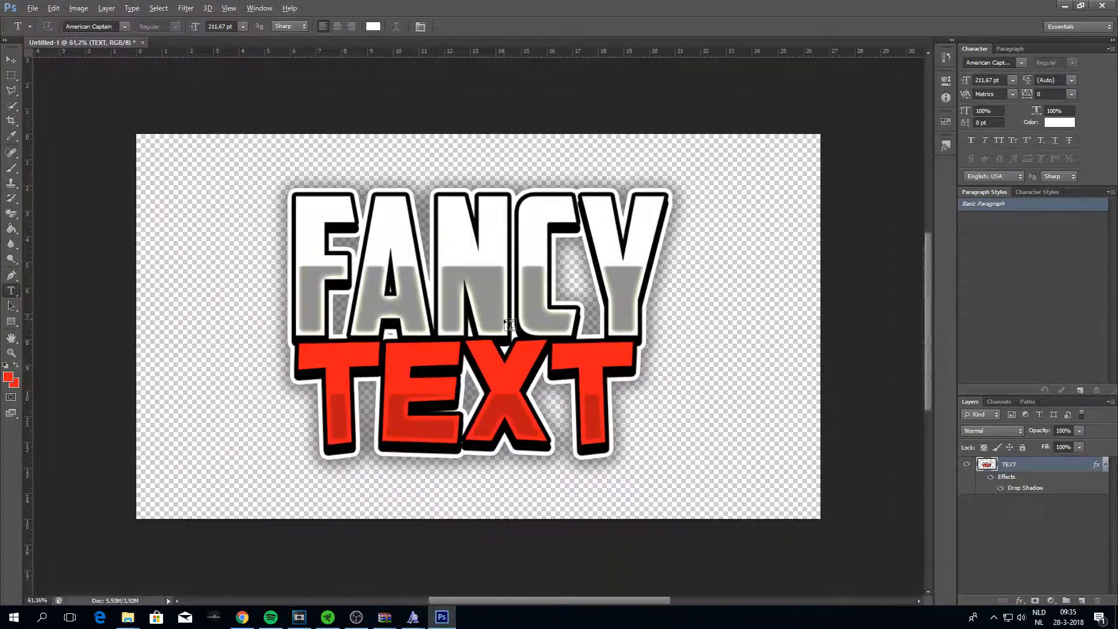